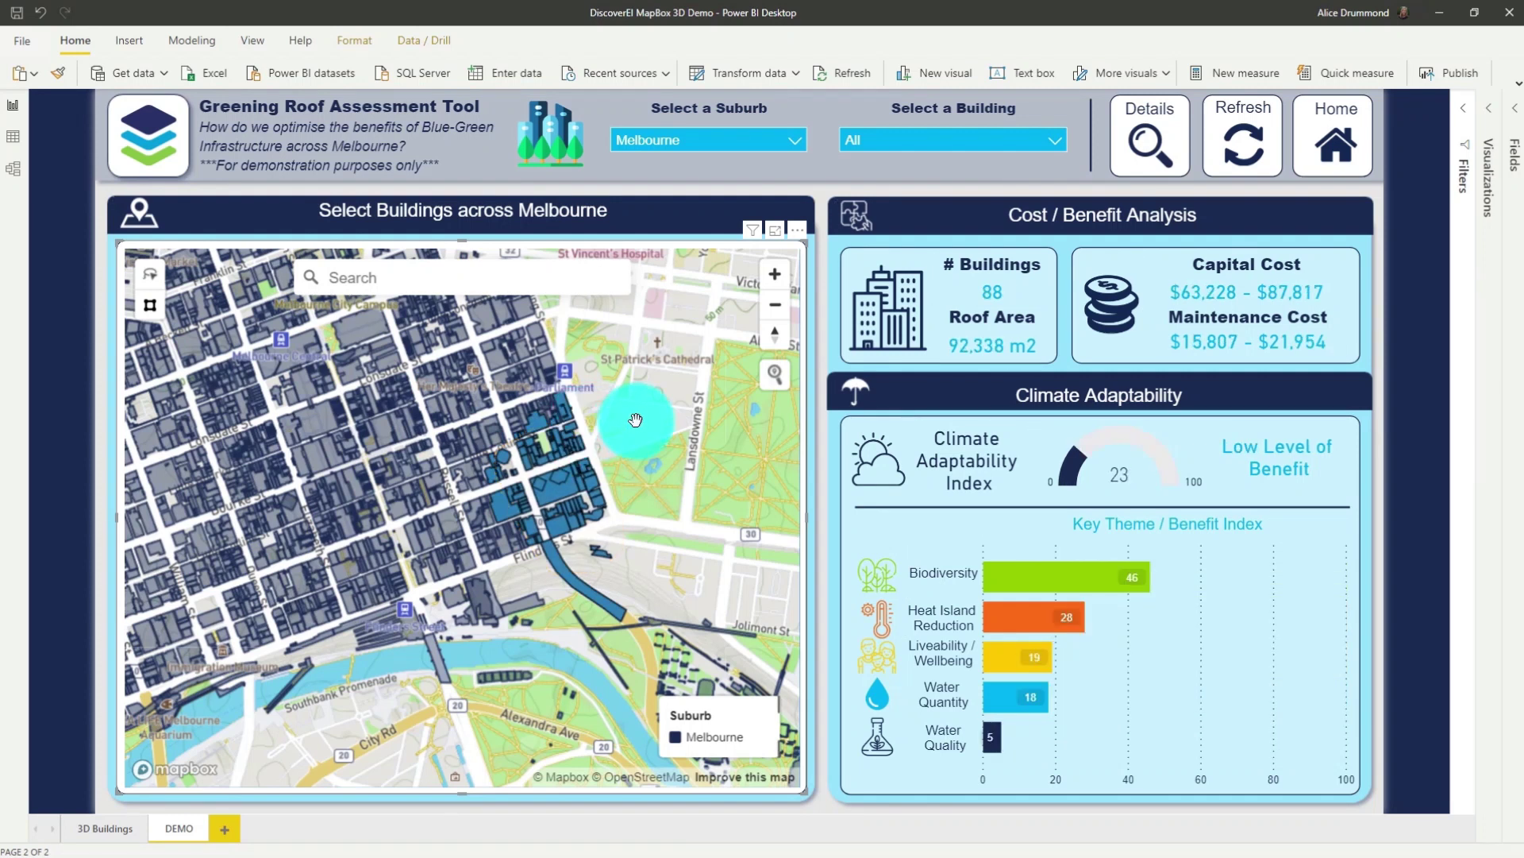
- Clear the map's building selection so all 2284 buildings count, and show its struct_id and Suburb fields
left_click(636, 419)
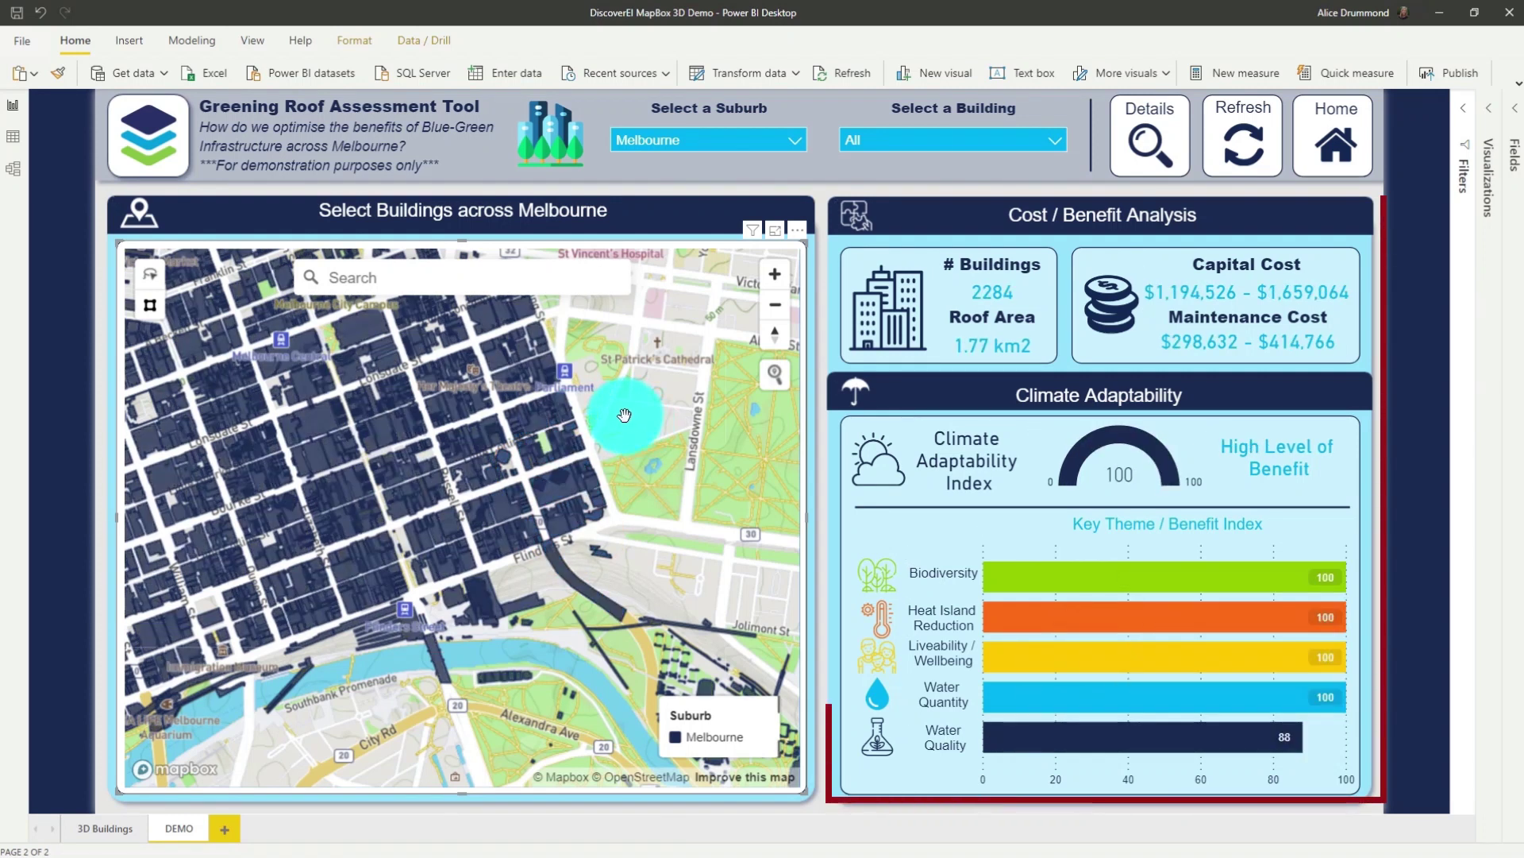
mouse_move(636, 419)
left_mouse_down()
mouse_move(681, 440)
mouse_move(698, 476)
left_mouse_up()
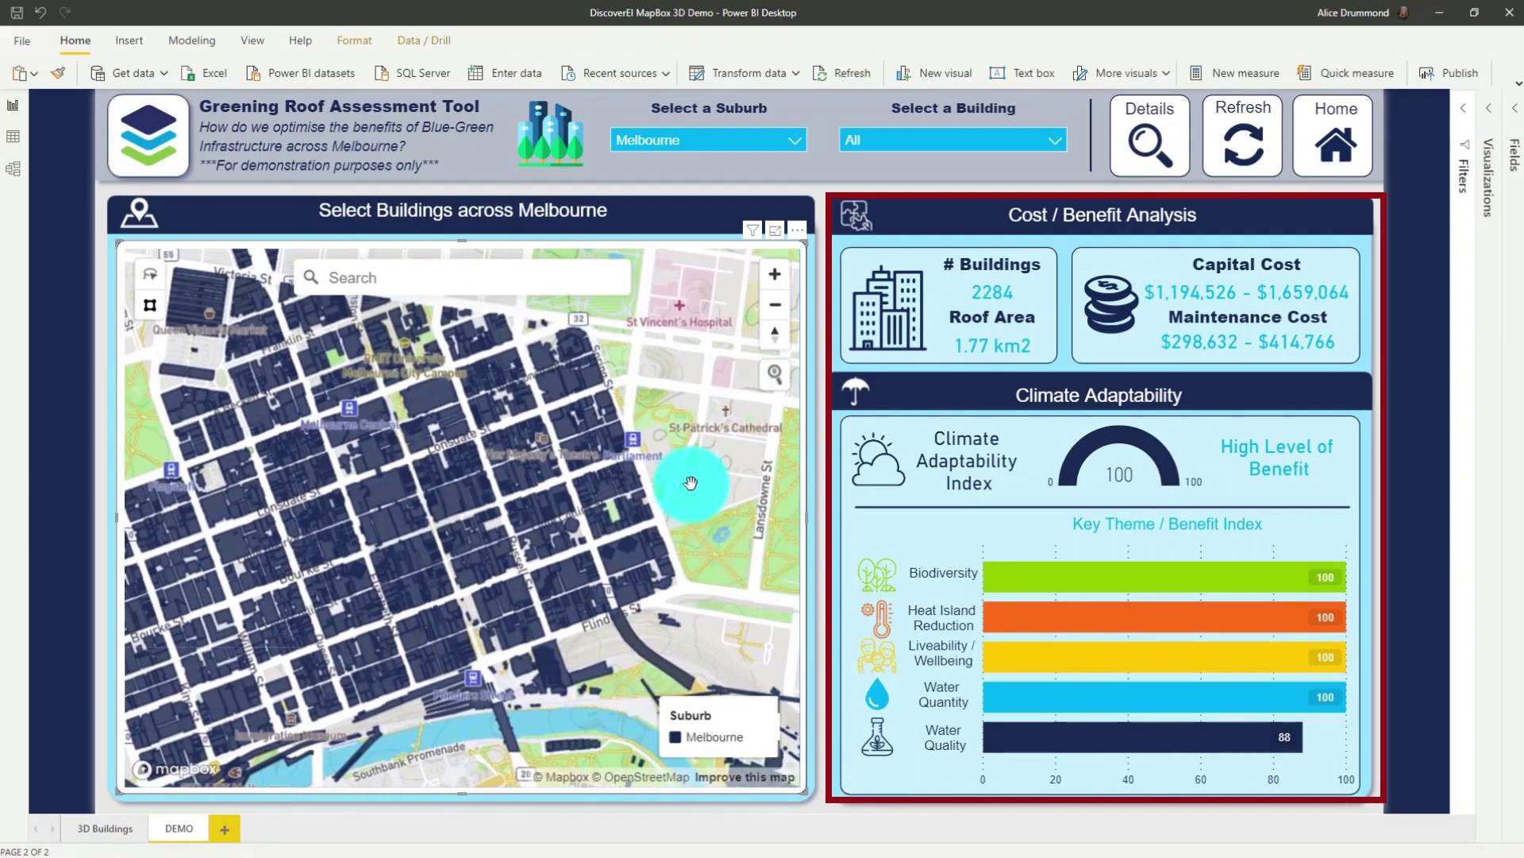
left_click(1492, 117)
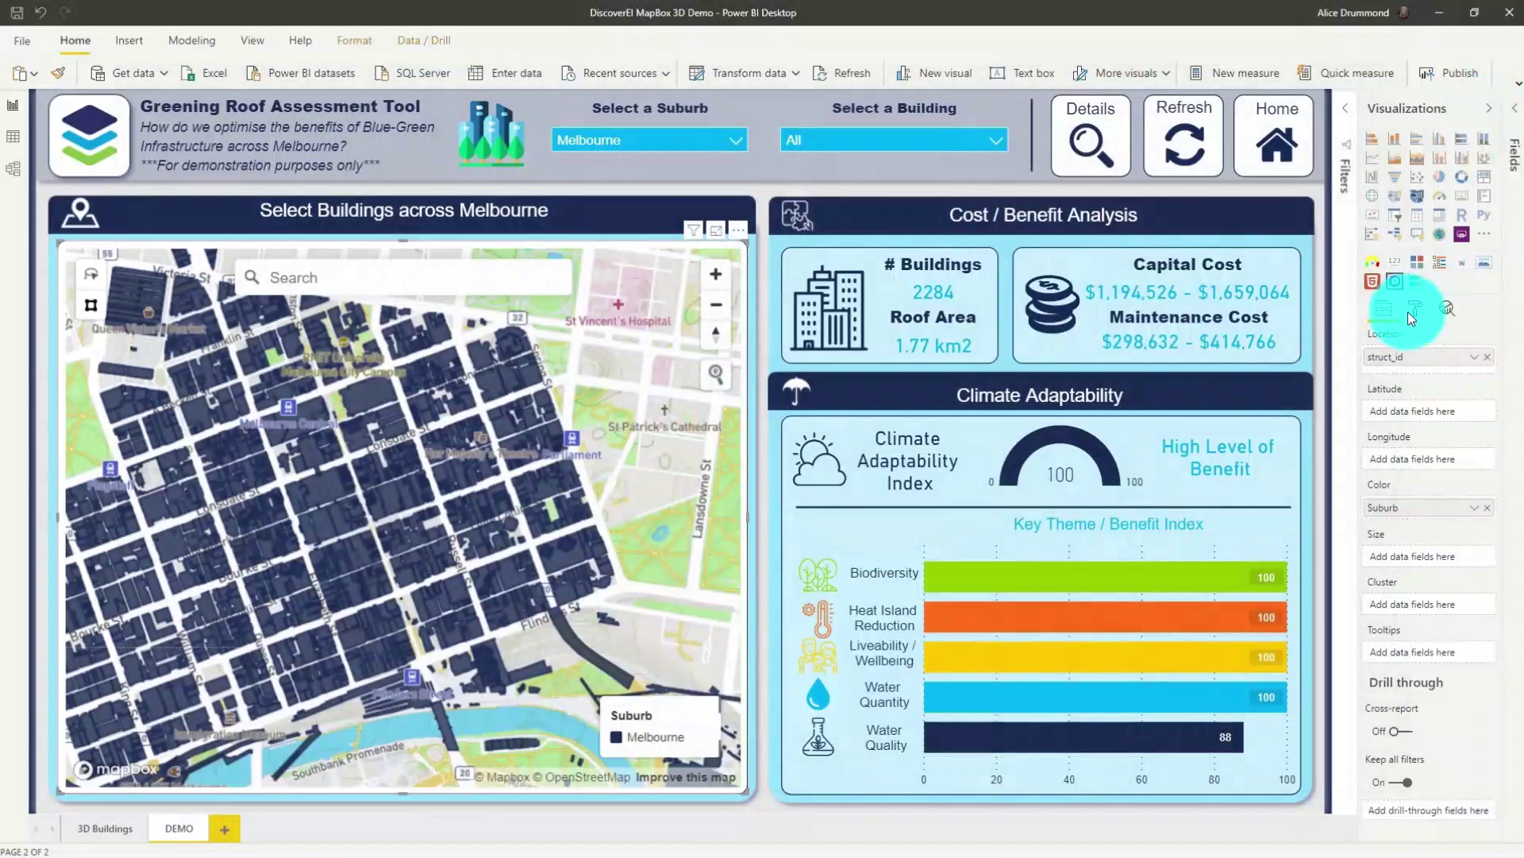
left_click(1416, 310)
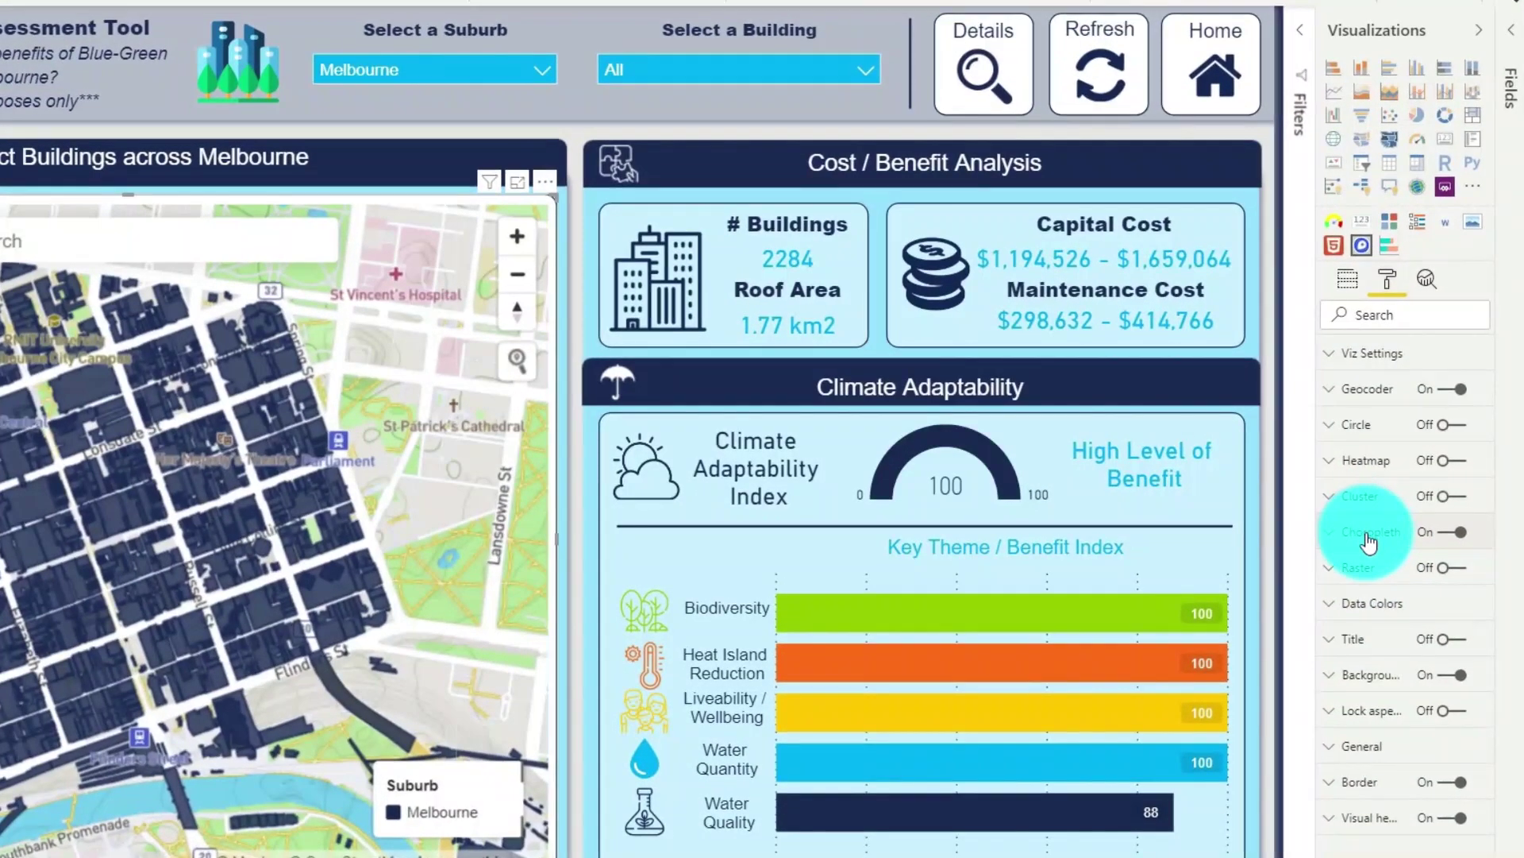
left_click(1369, 540)
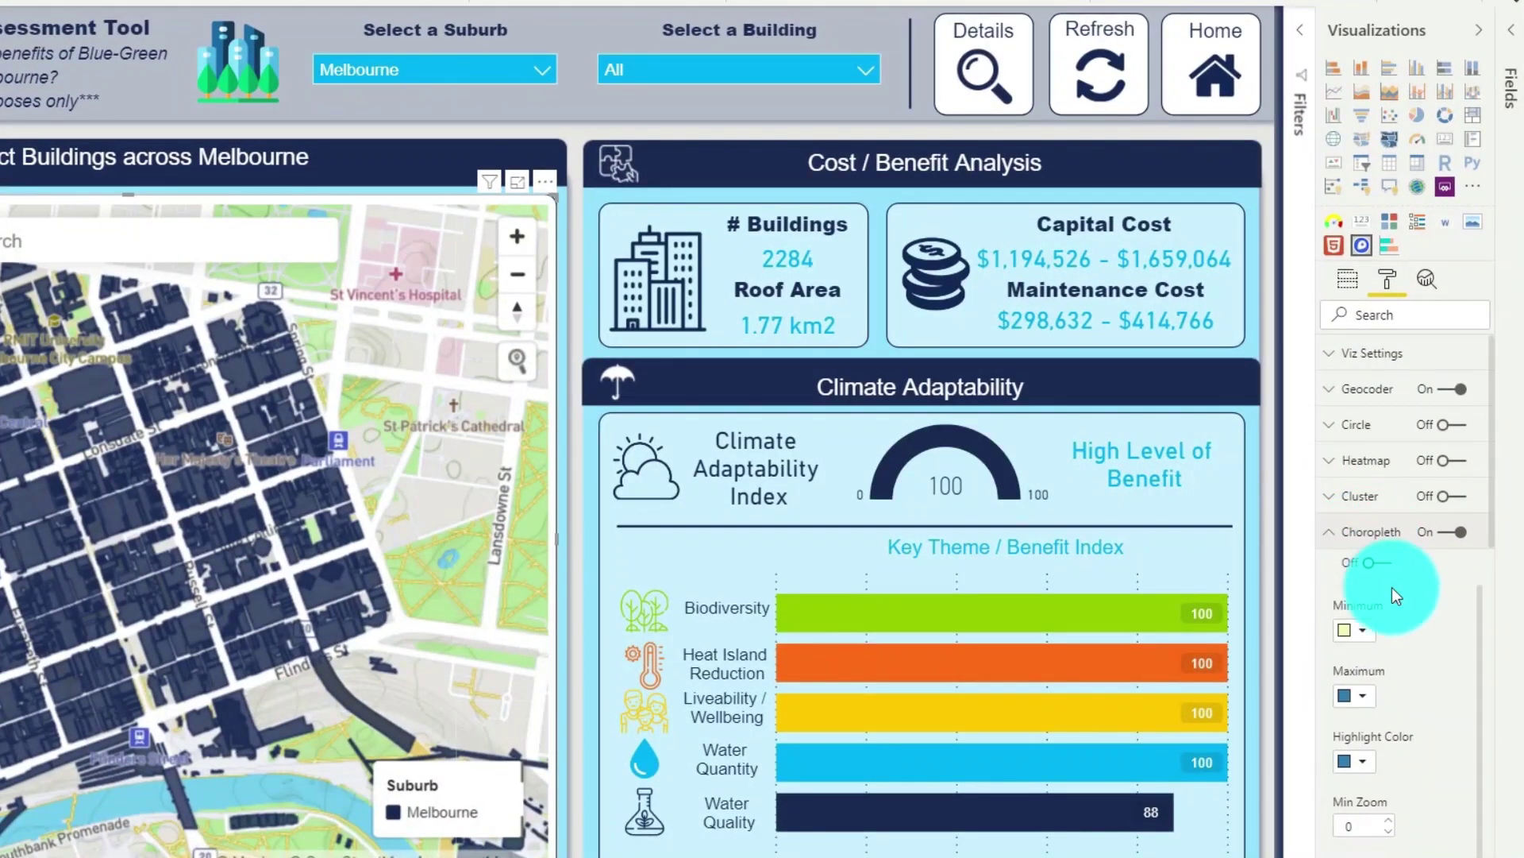
scroll(1396, 456, "down", 4)
scroll(1394, 451, "down", 7)
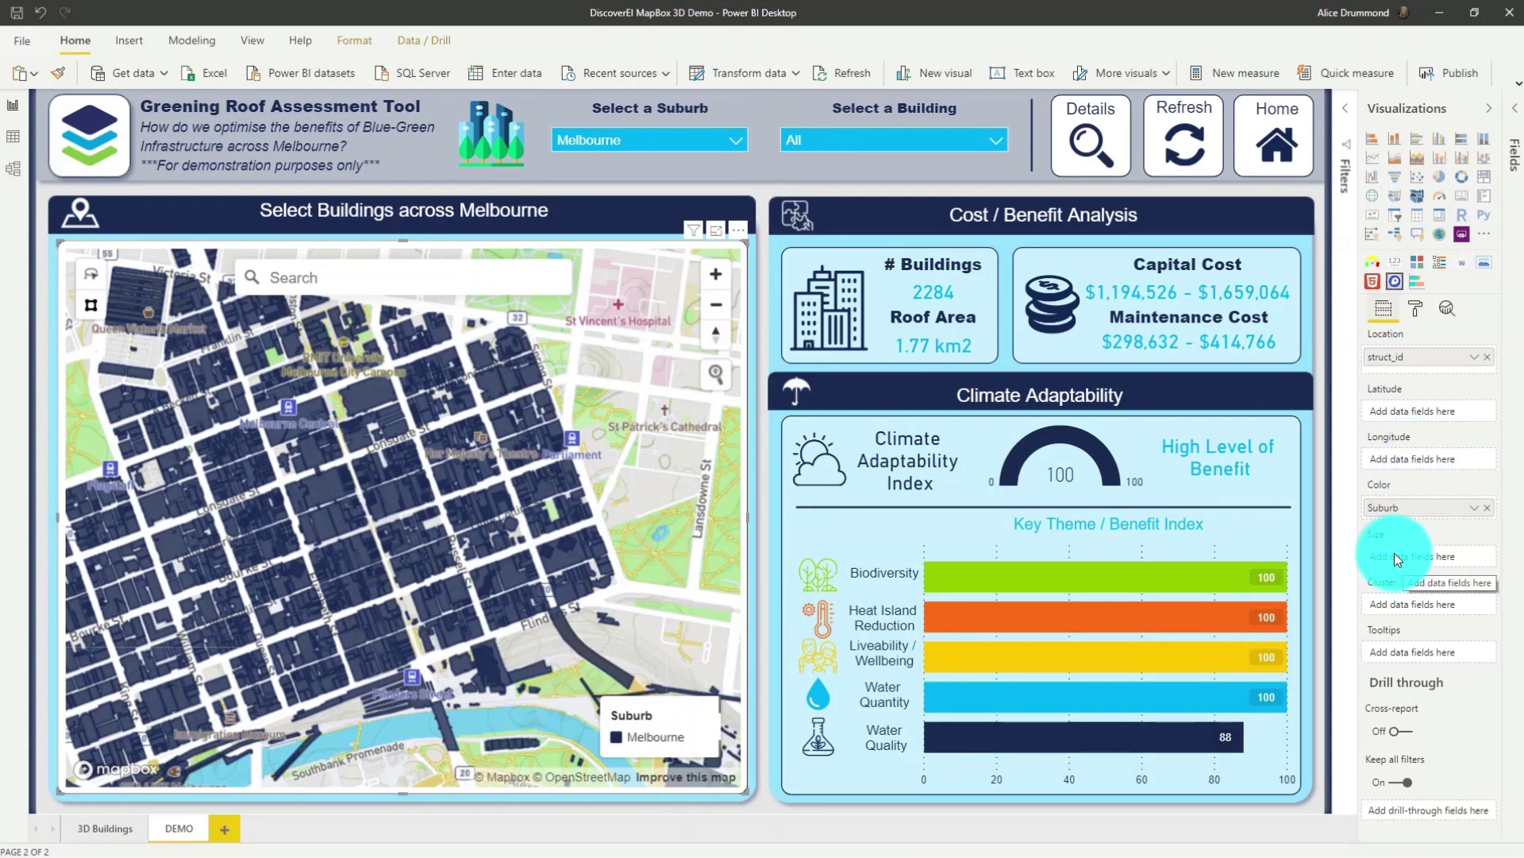
left_click(11, 141)
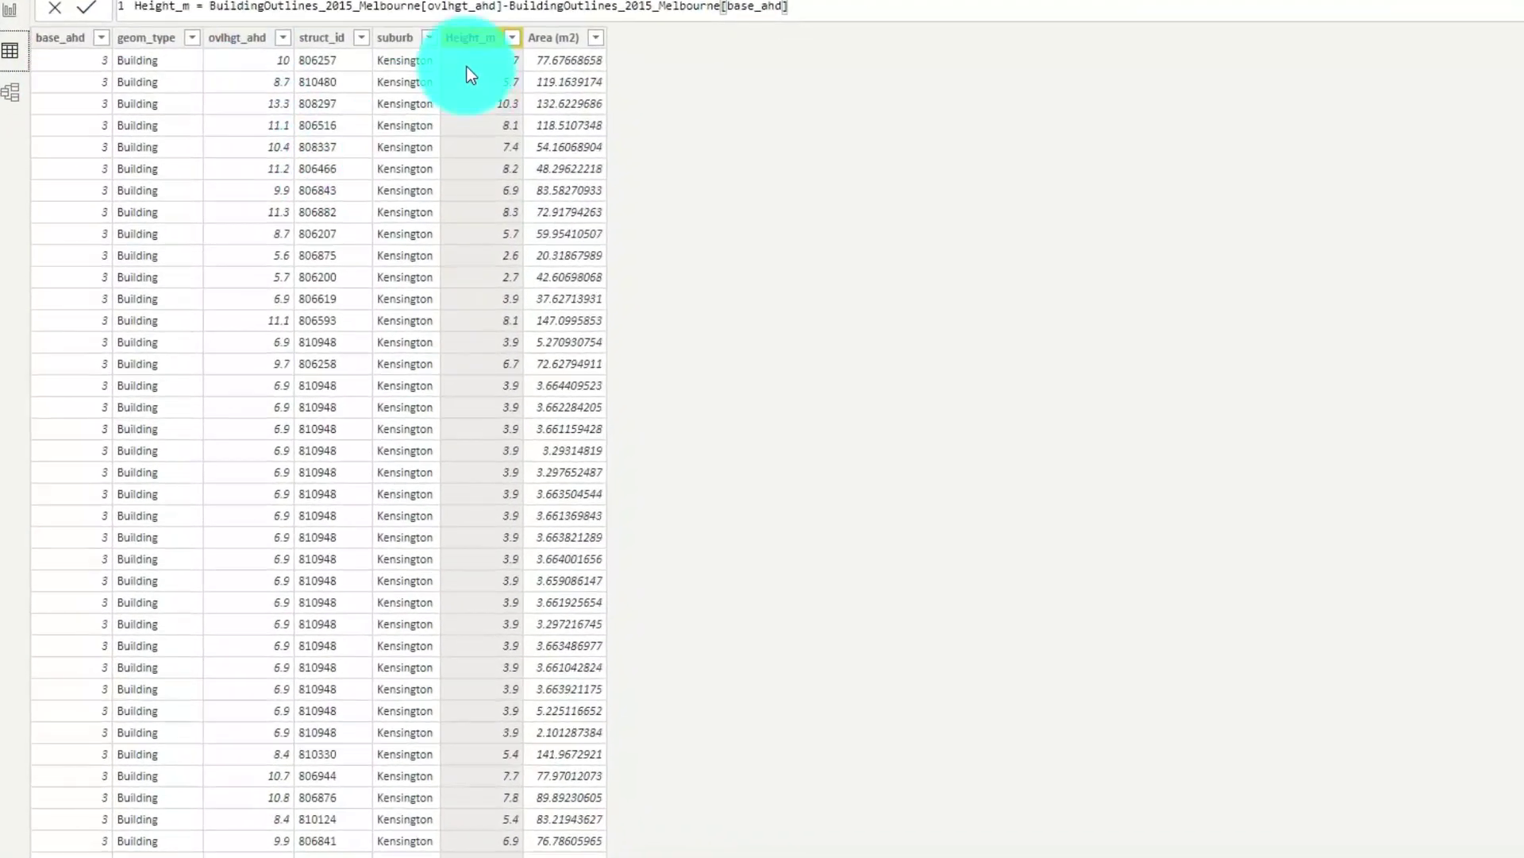
scroll(487, 272, "down", 10)
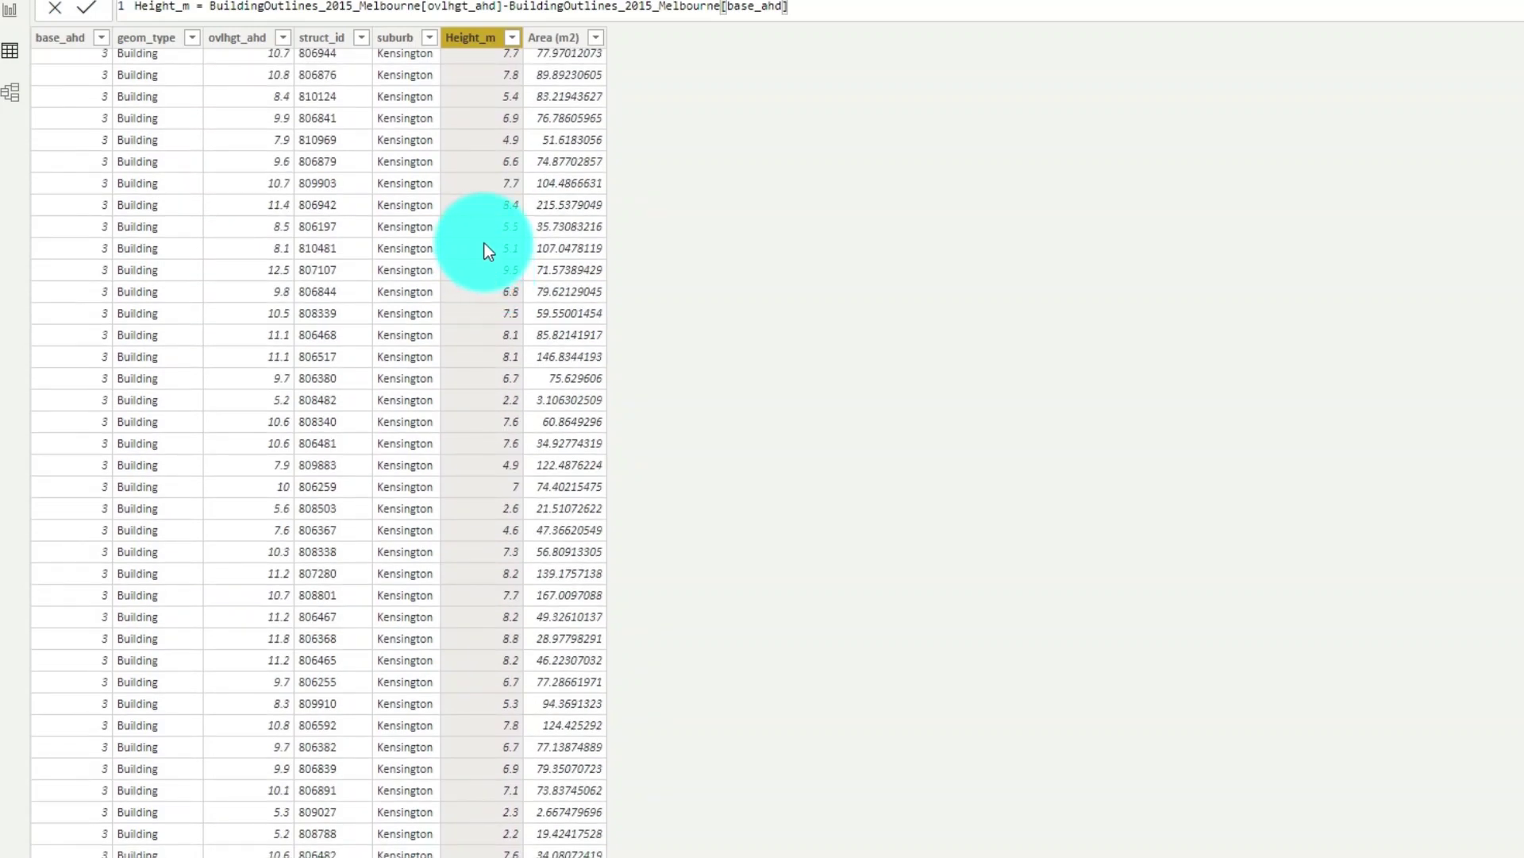
scroll(484, 243, "up", 10)
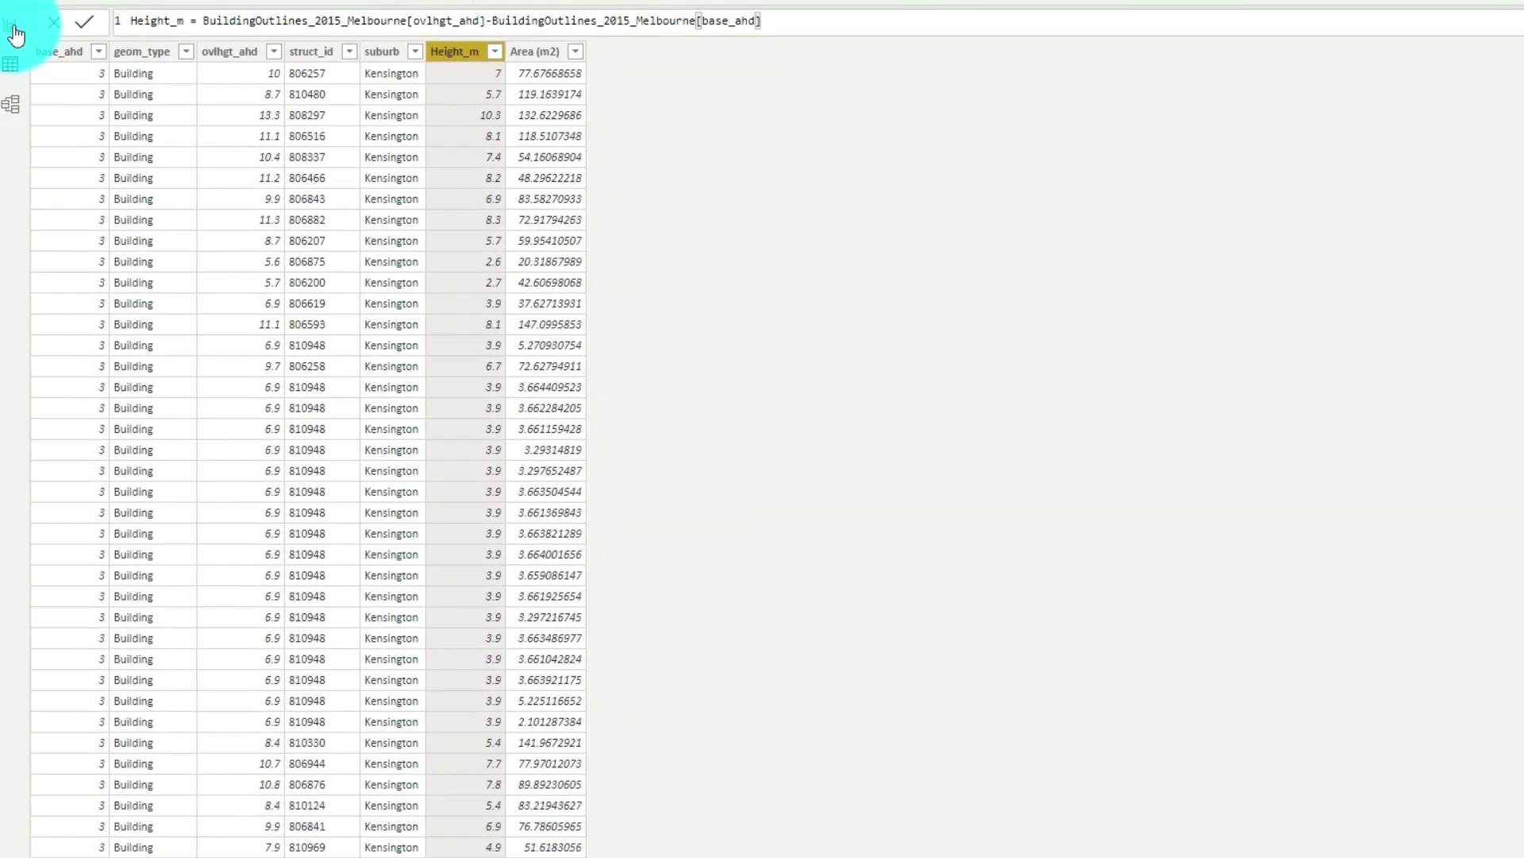
left_click(10, 9)
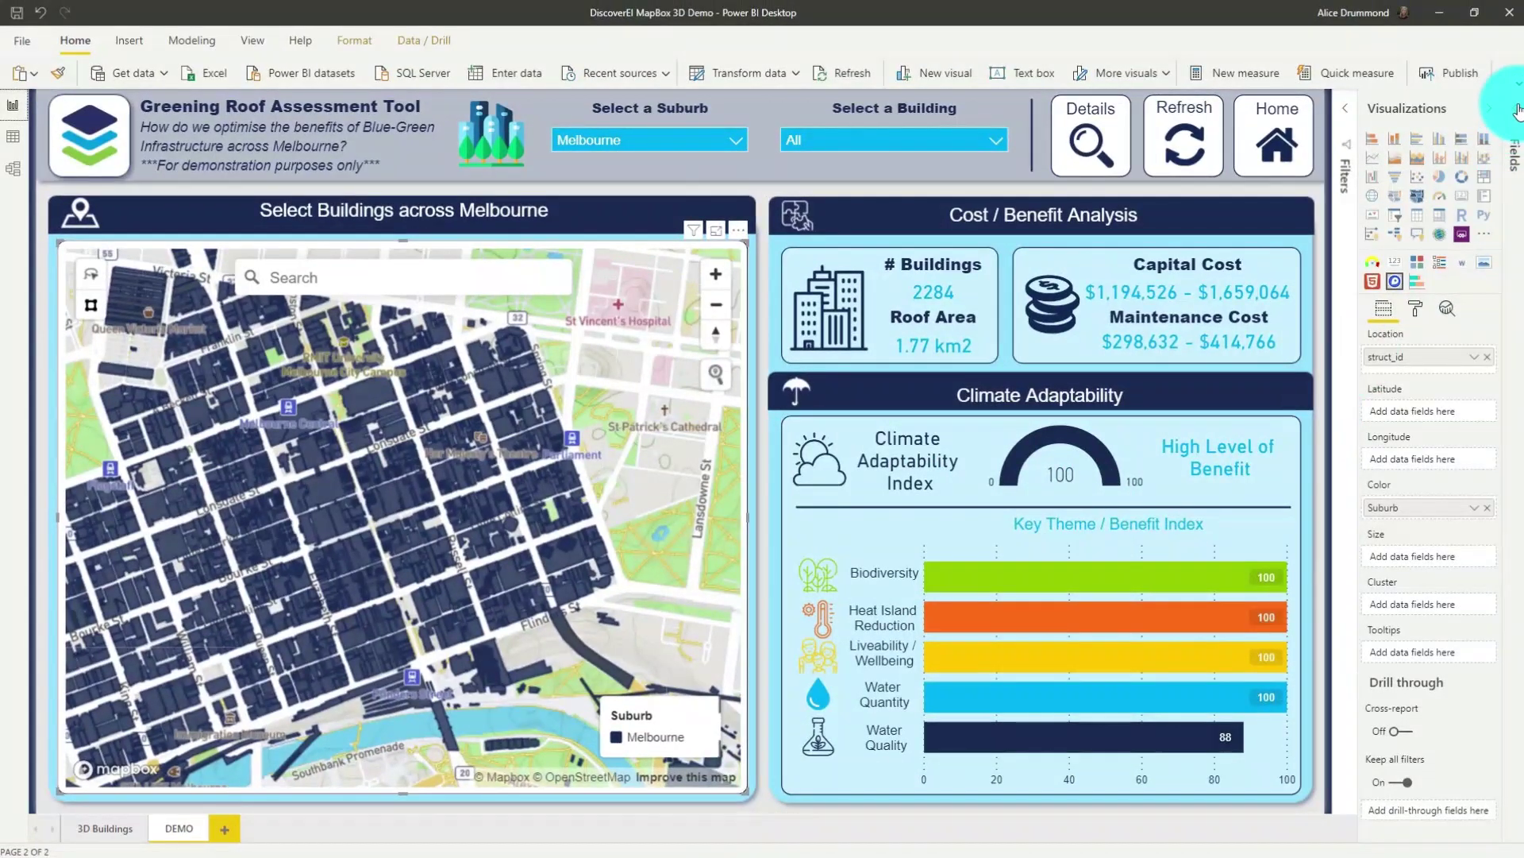
- Use Height_m from BuildingOutlines_2015_Melbourne as the map's Size so buildings extrude in 3D
left_click(1518, 111)
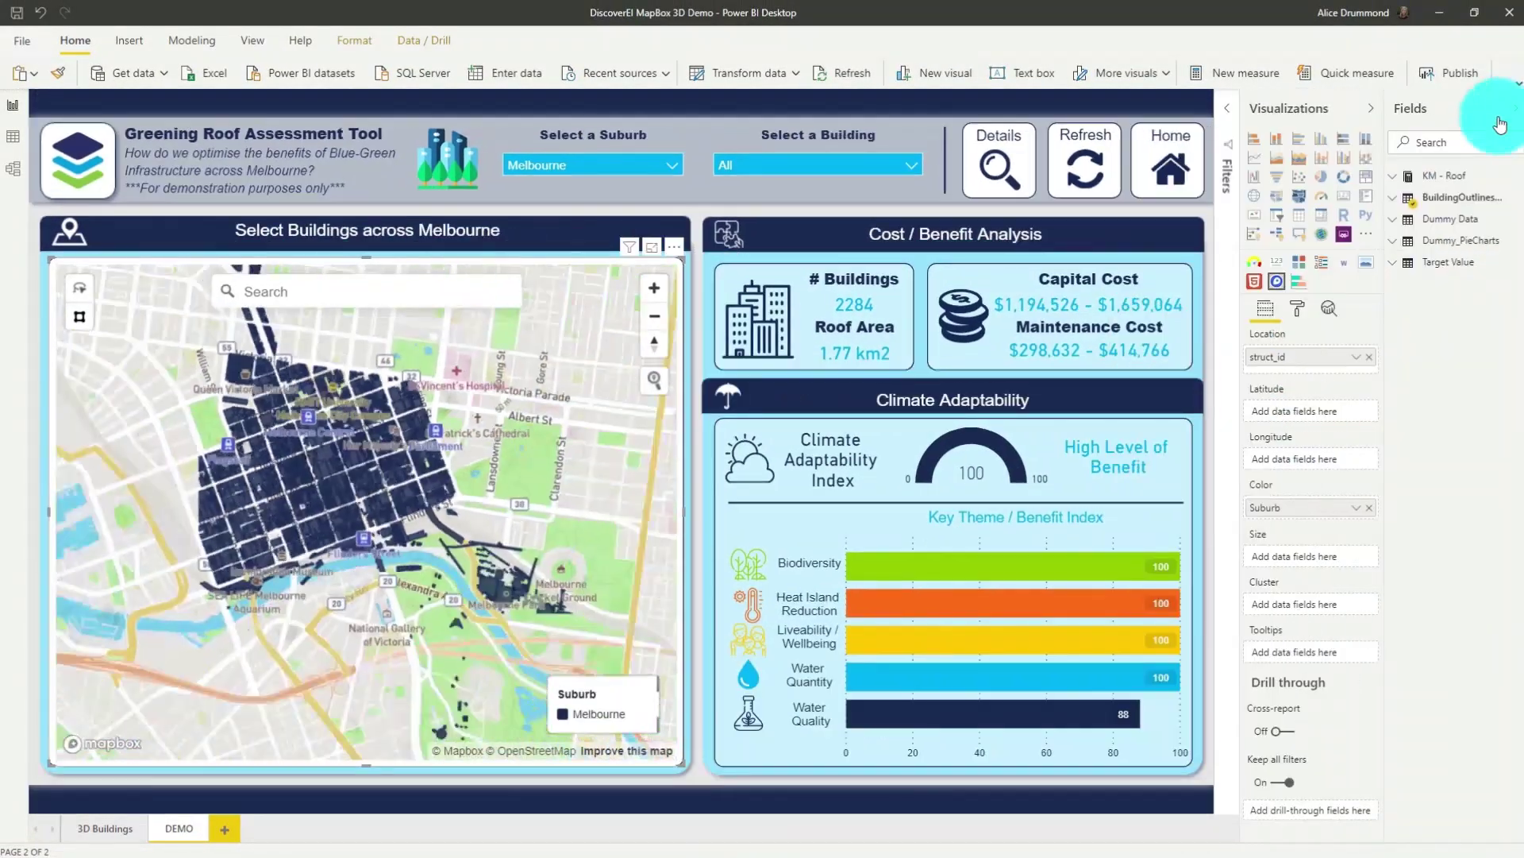
left_click(1395, 208)
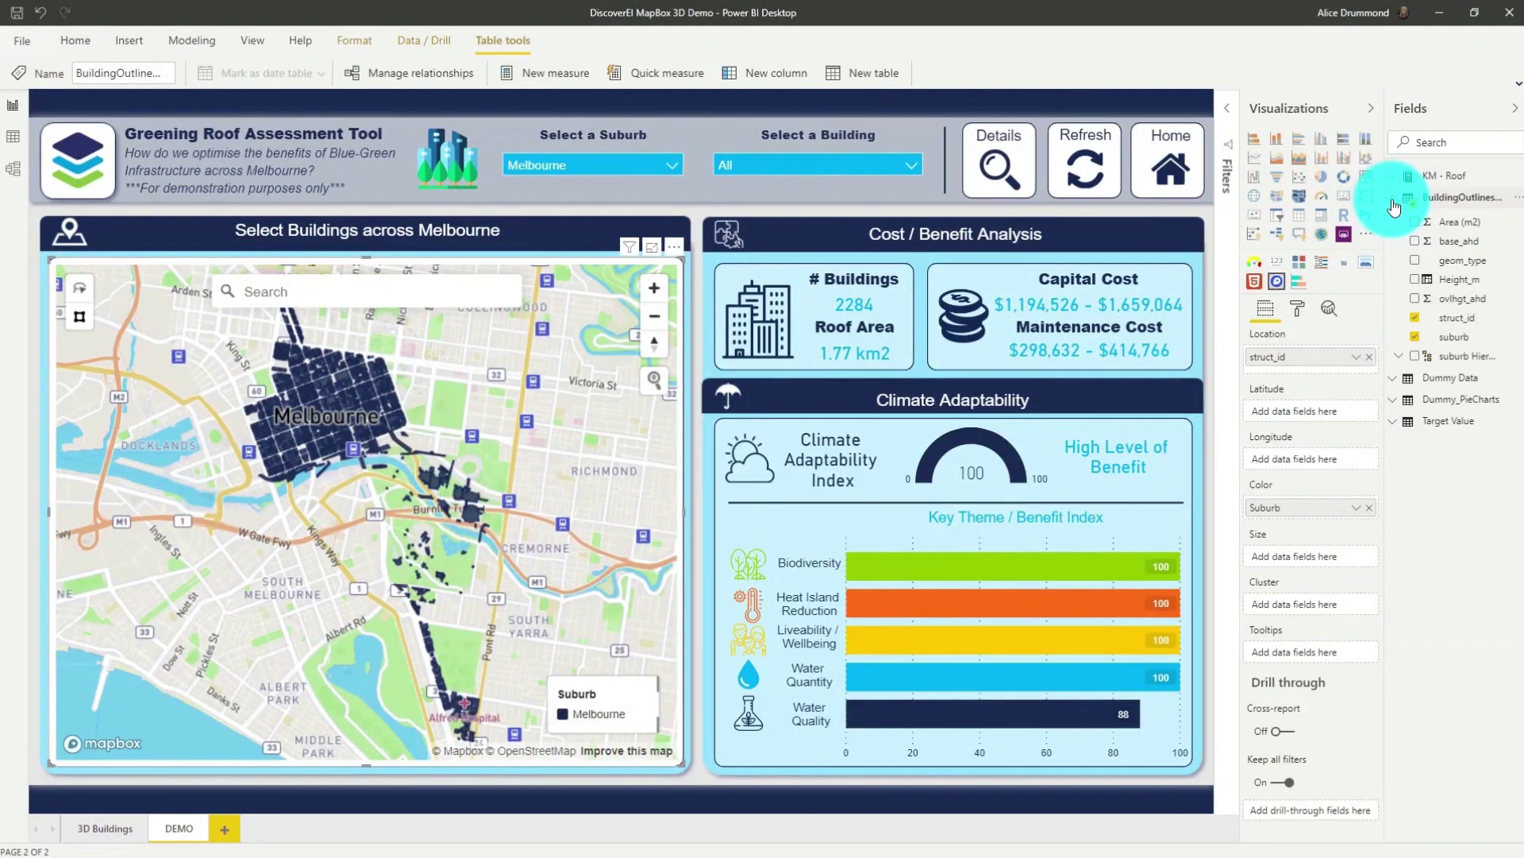
left_click_drag(1460, 285, 1322, 565)
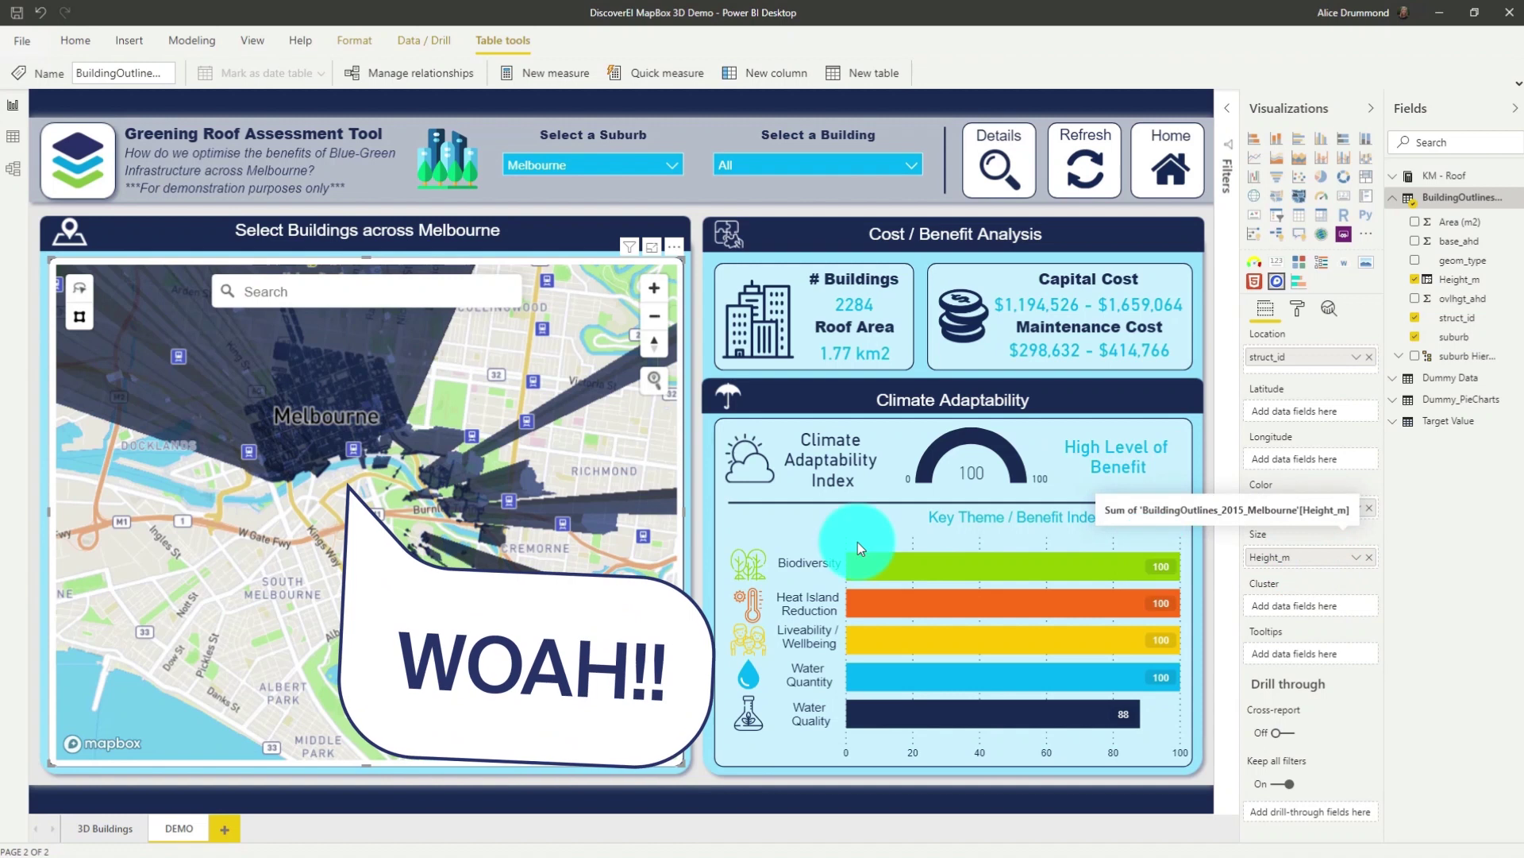
scroll(508, 540, "down", 5)
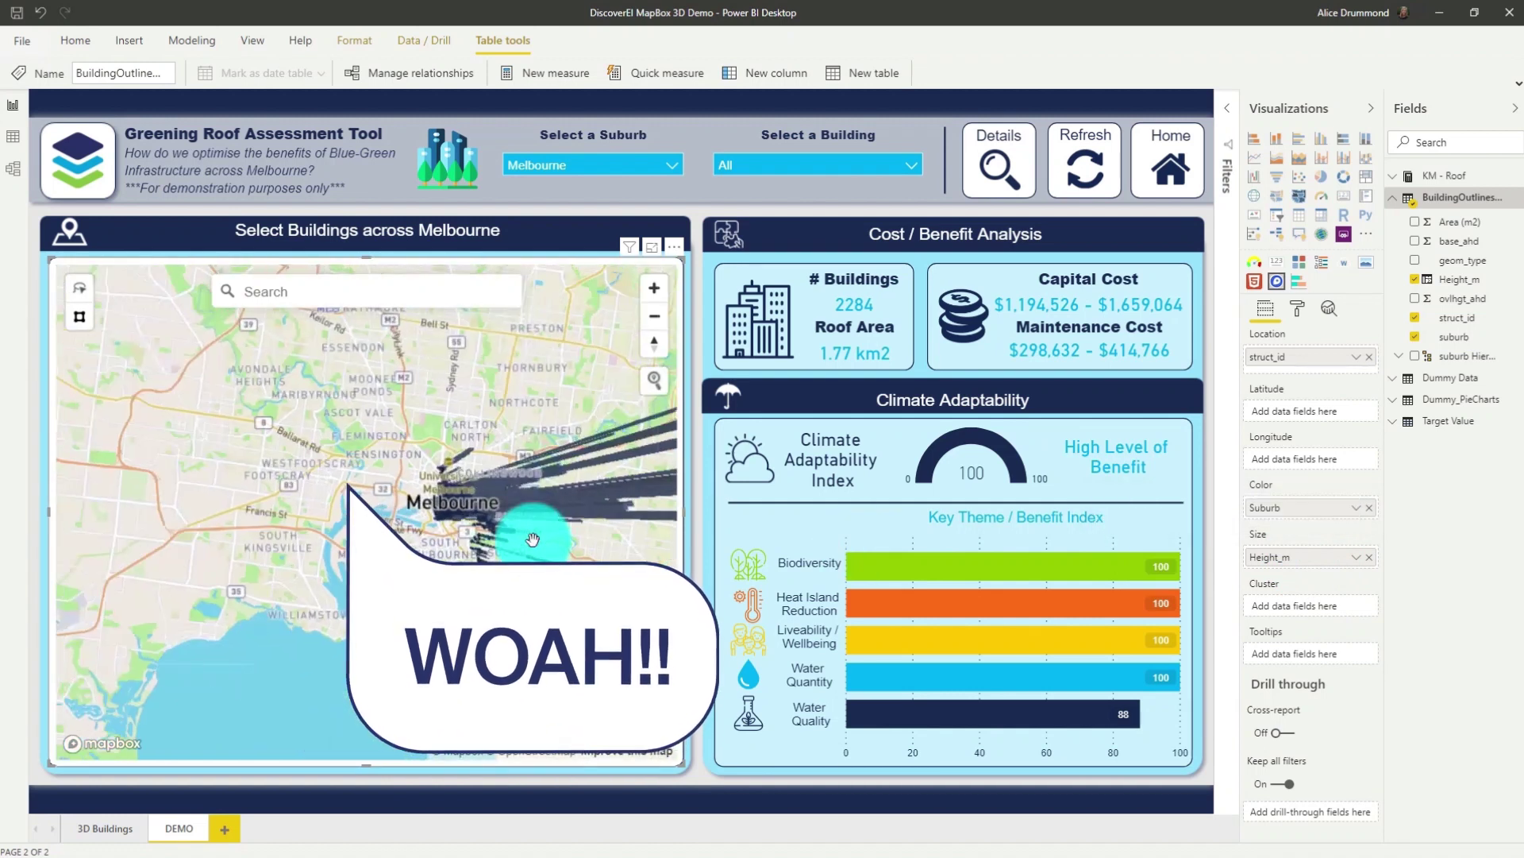
left_click_drag(605, 540, 562, 517)
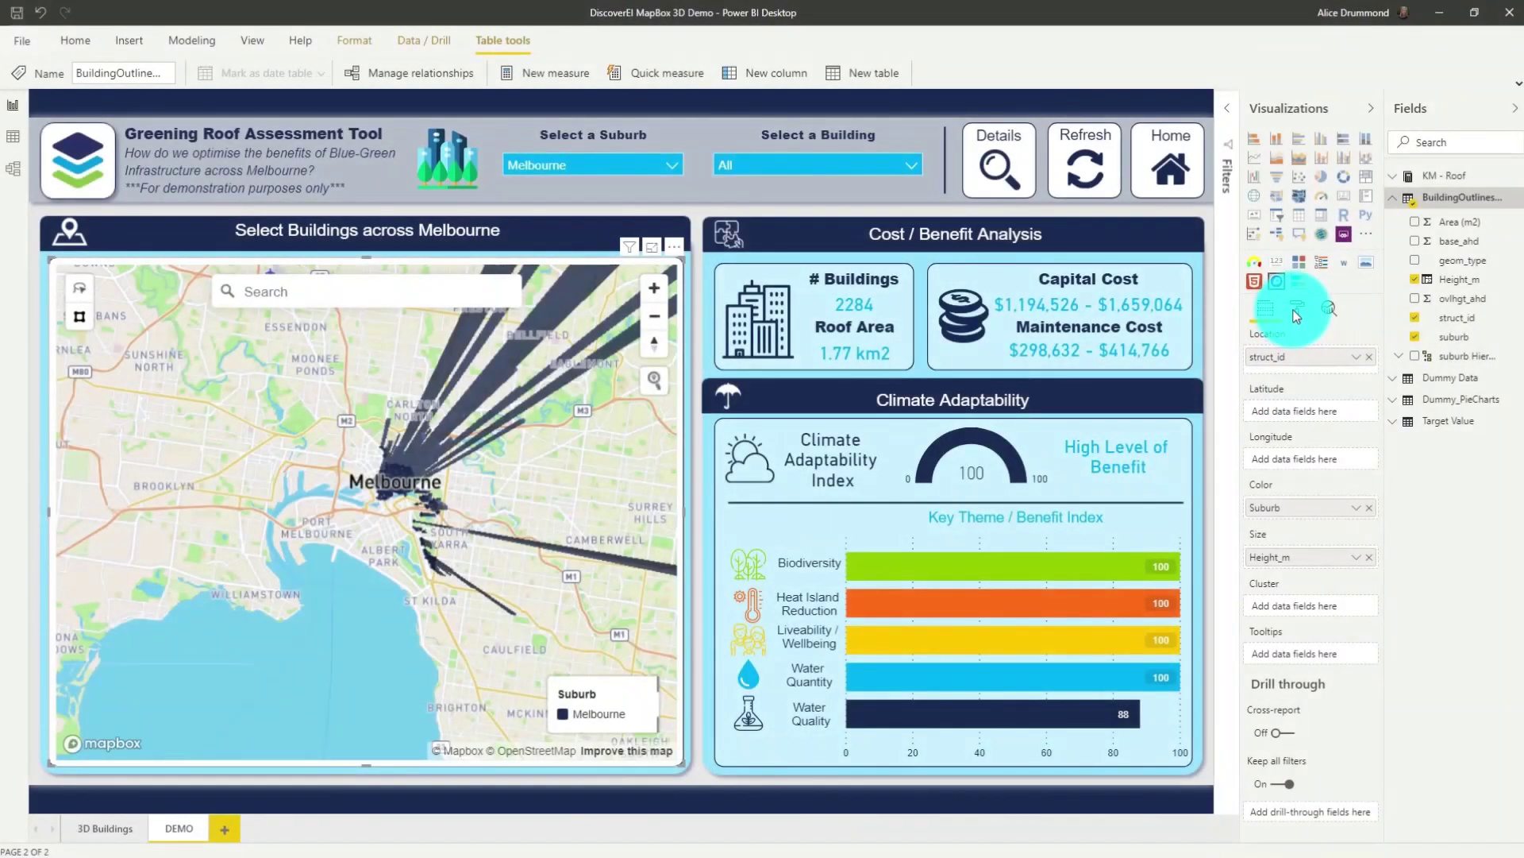
- Expand the map's Choropleth format settings and enter 5 for the extrusion value
left_click(1297, 310)
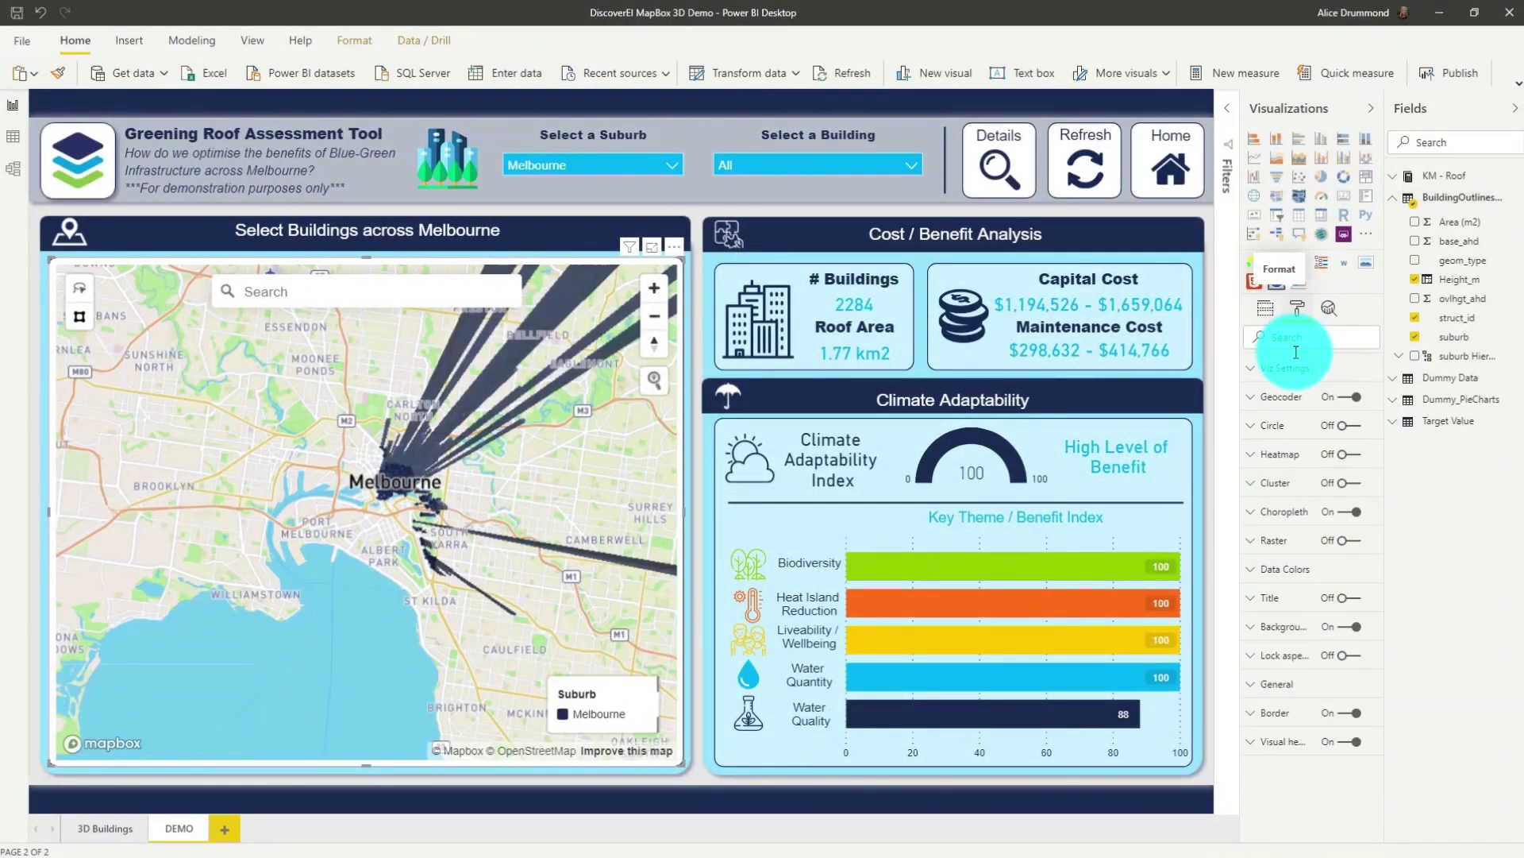
left_click(1282, 512)
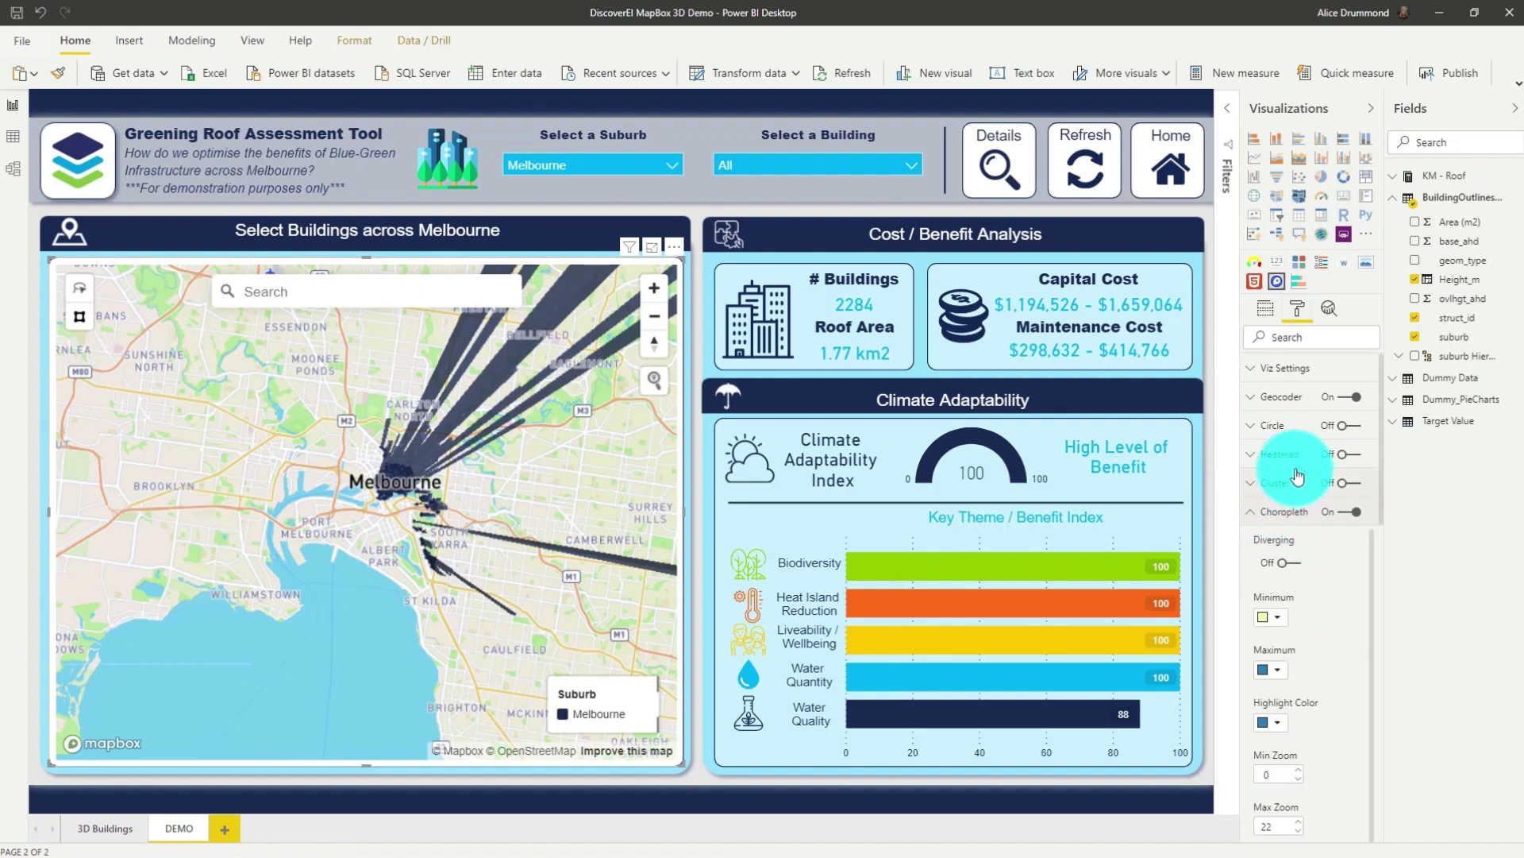
scroll(1287, 477, "down", 5)
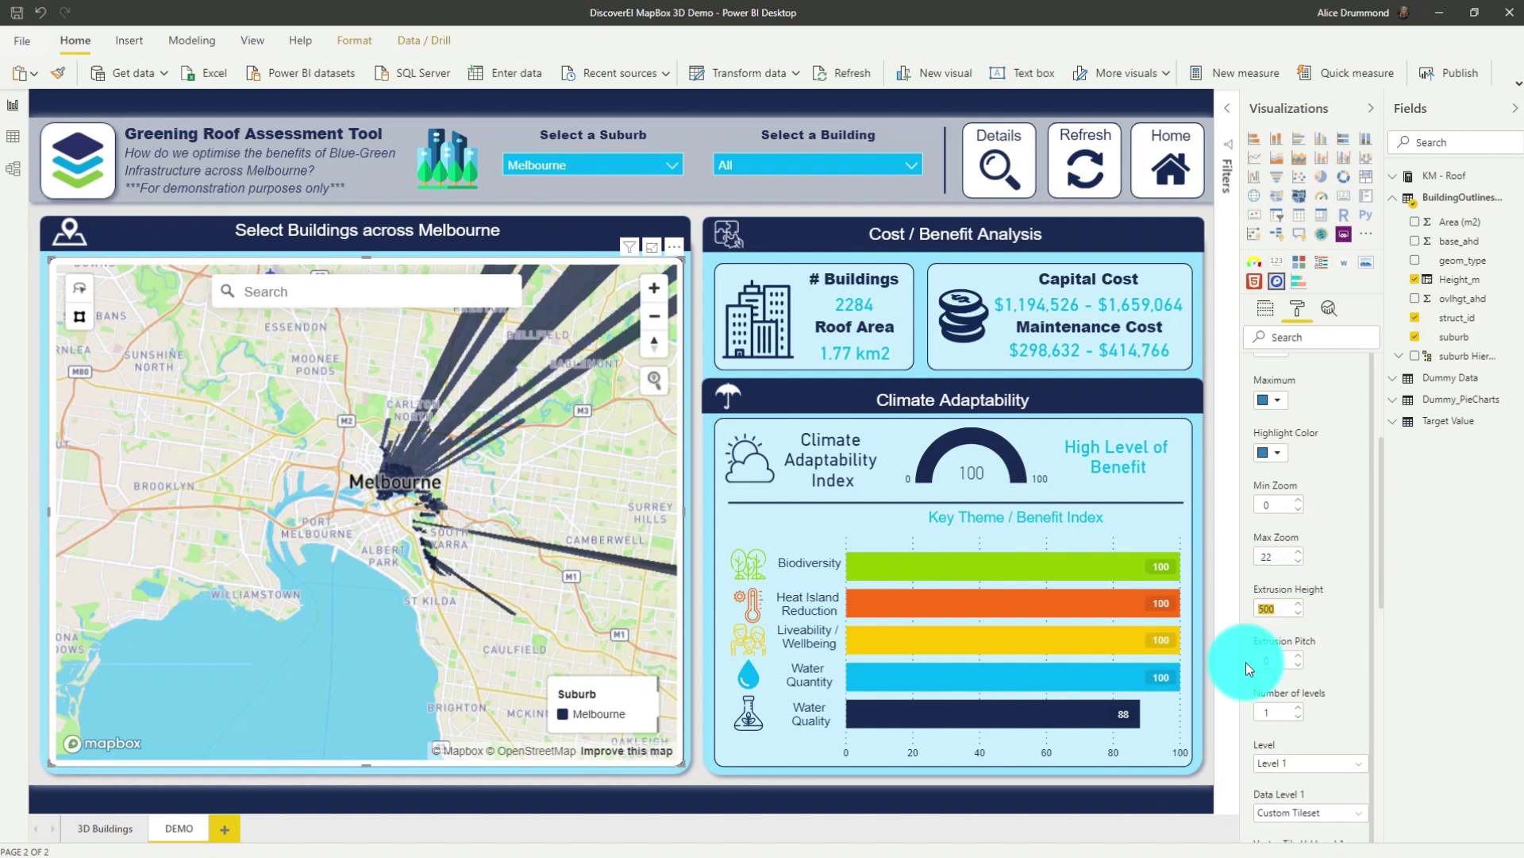
type("5")
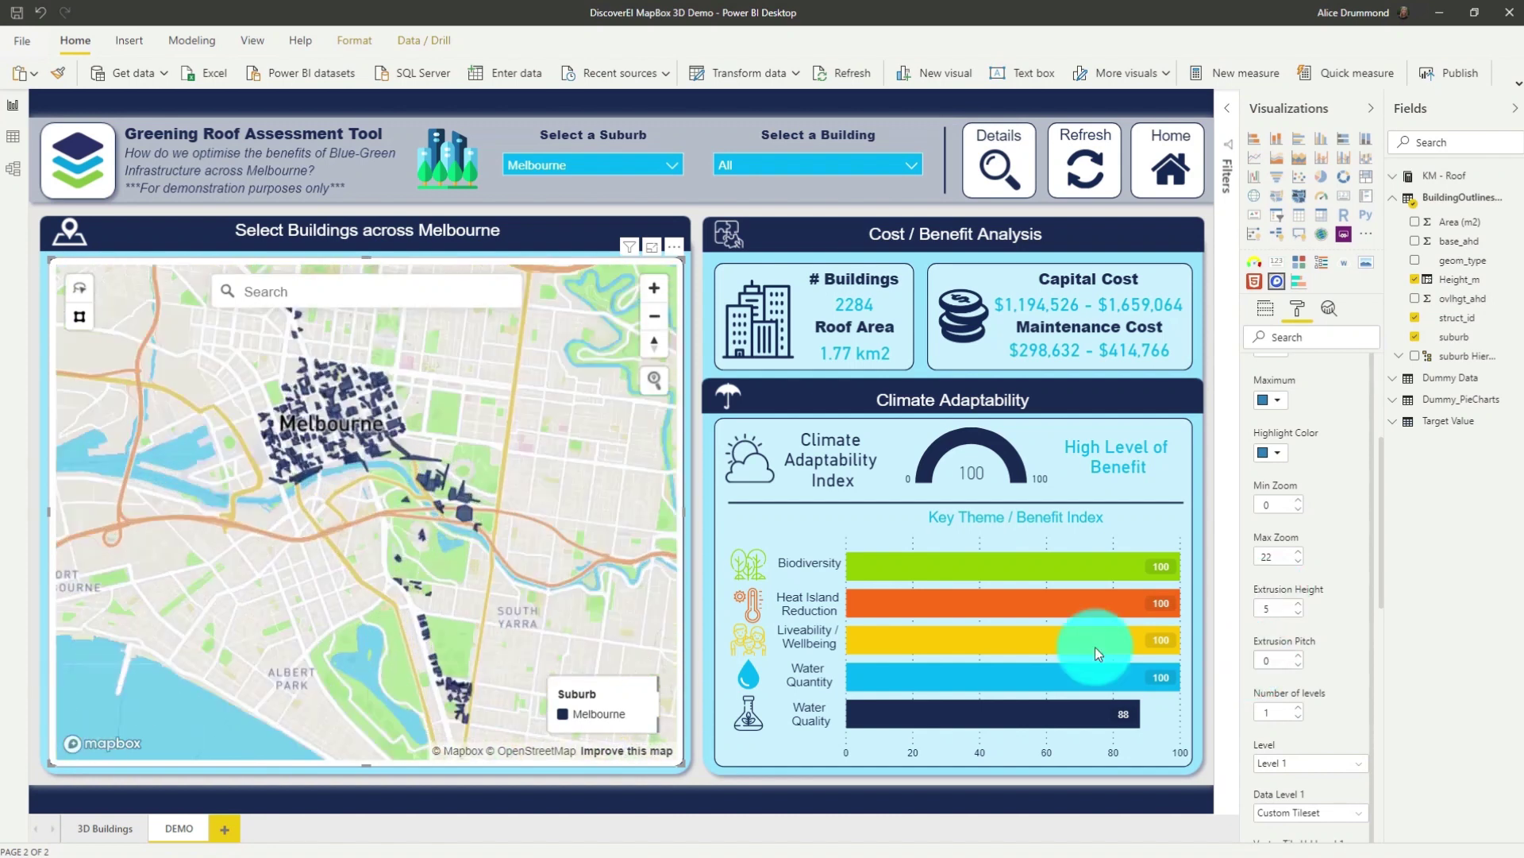
scroll(373, 448, "up", 5)
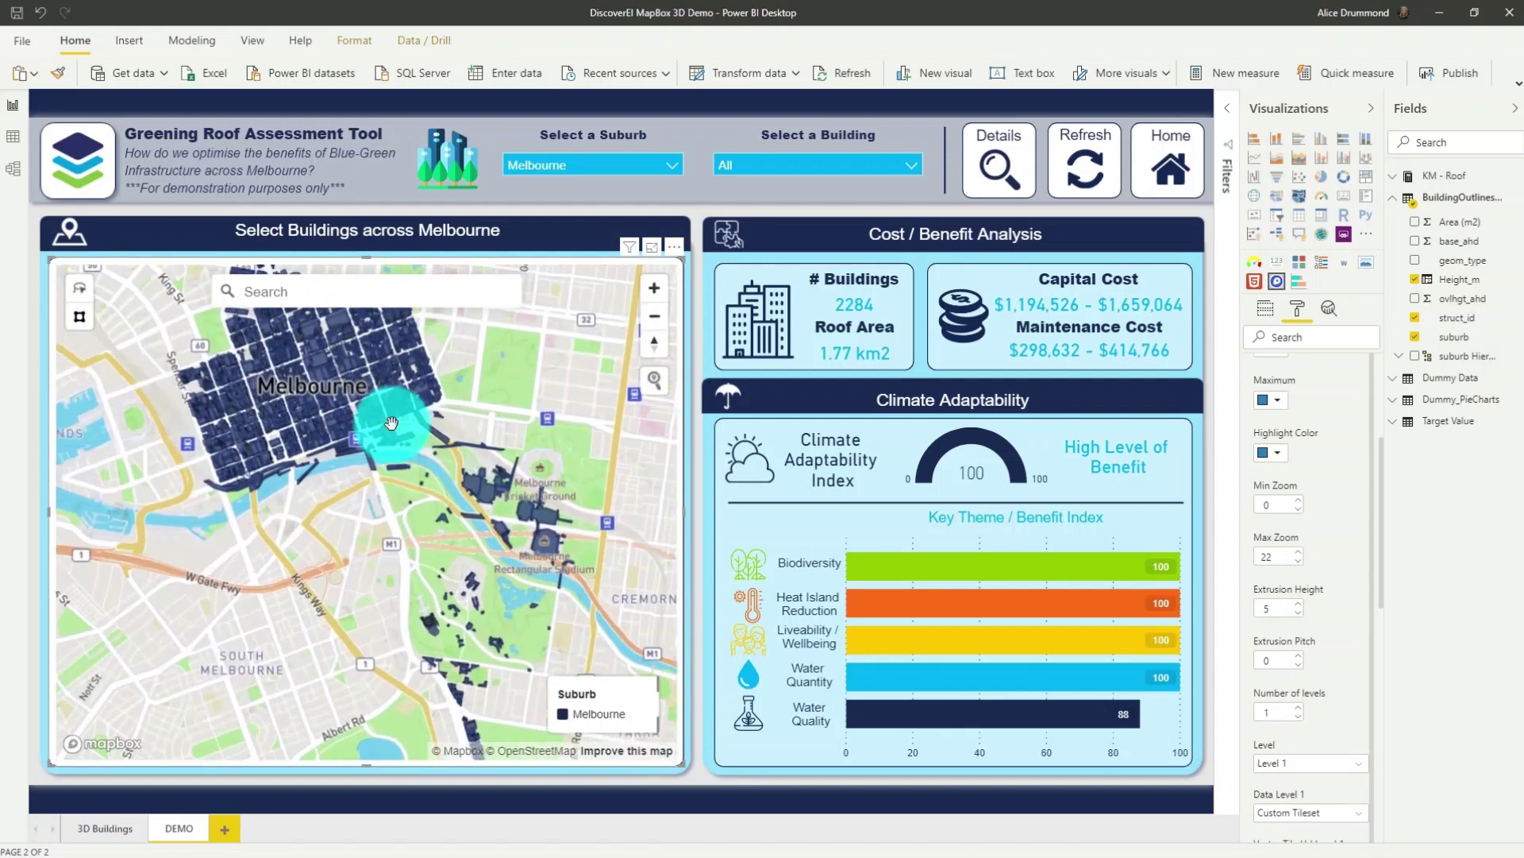
scroll(392, 423, "up", 5)
- Set Extrusion Pitch to 50, then pan and rotate the tilted 3D city view
left_click_drag(458, 515, 300, 497)
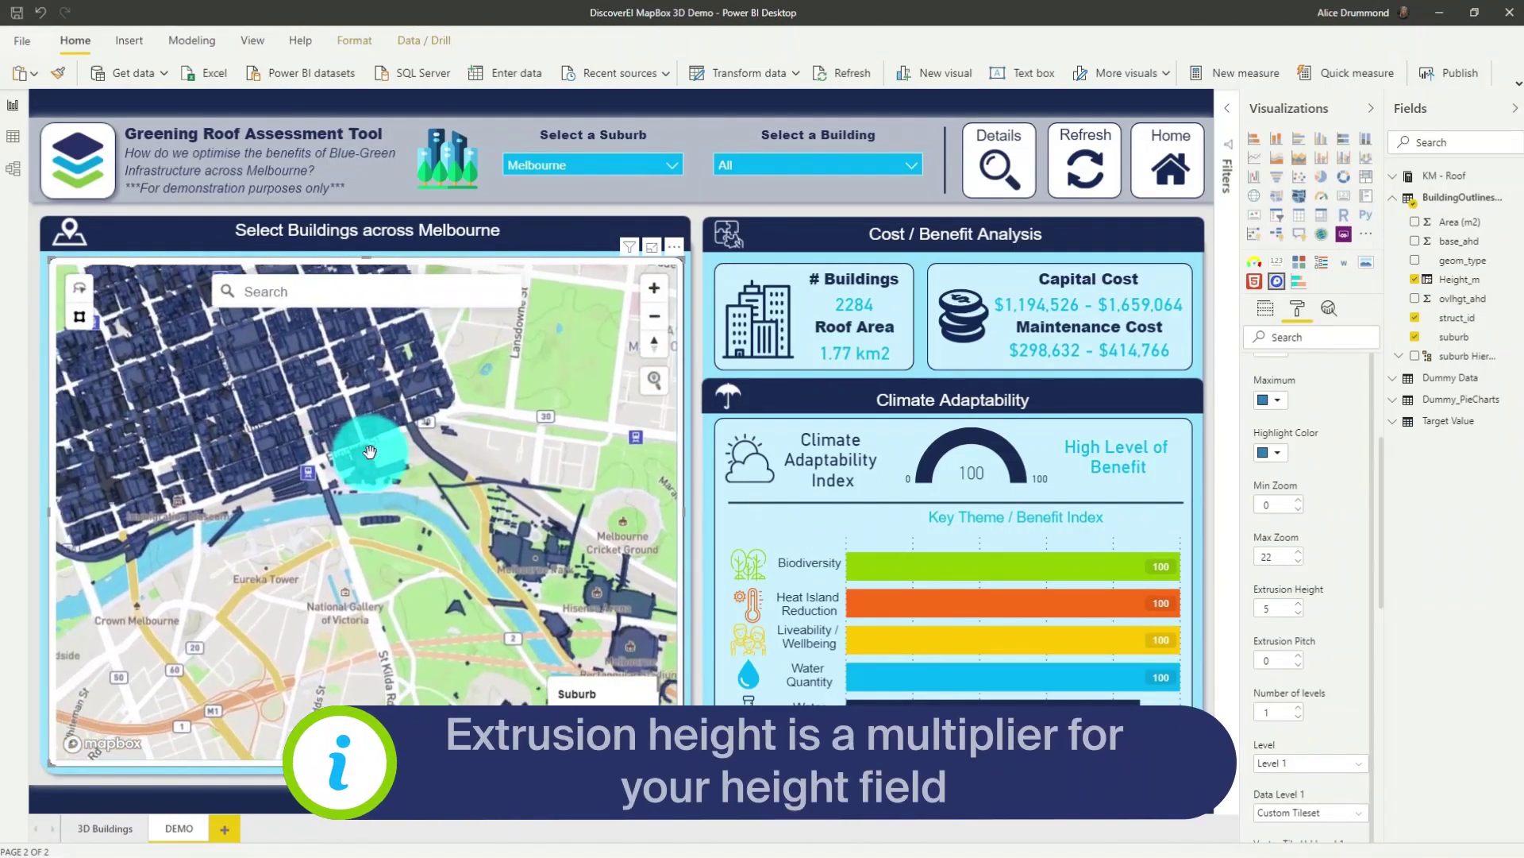
left_click_drag(367, 451, 378, 442)
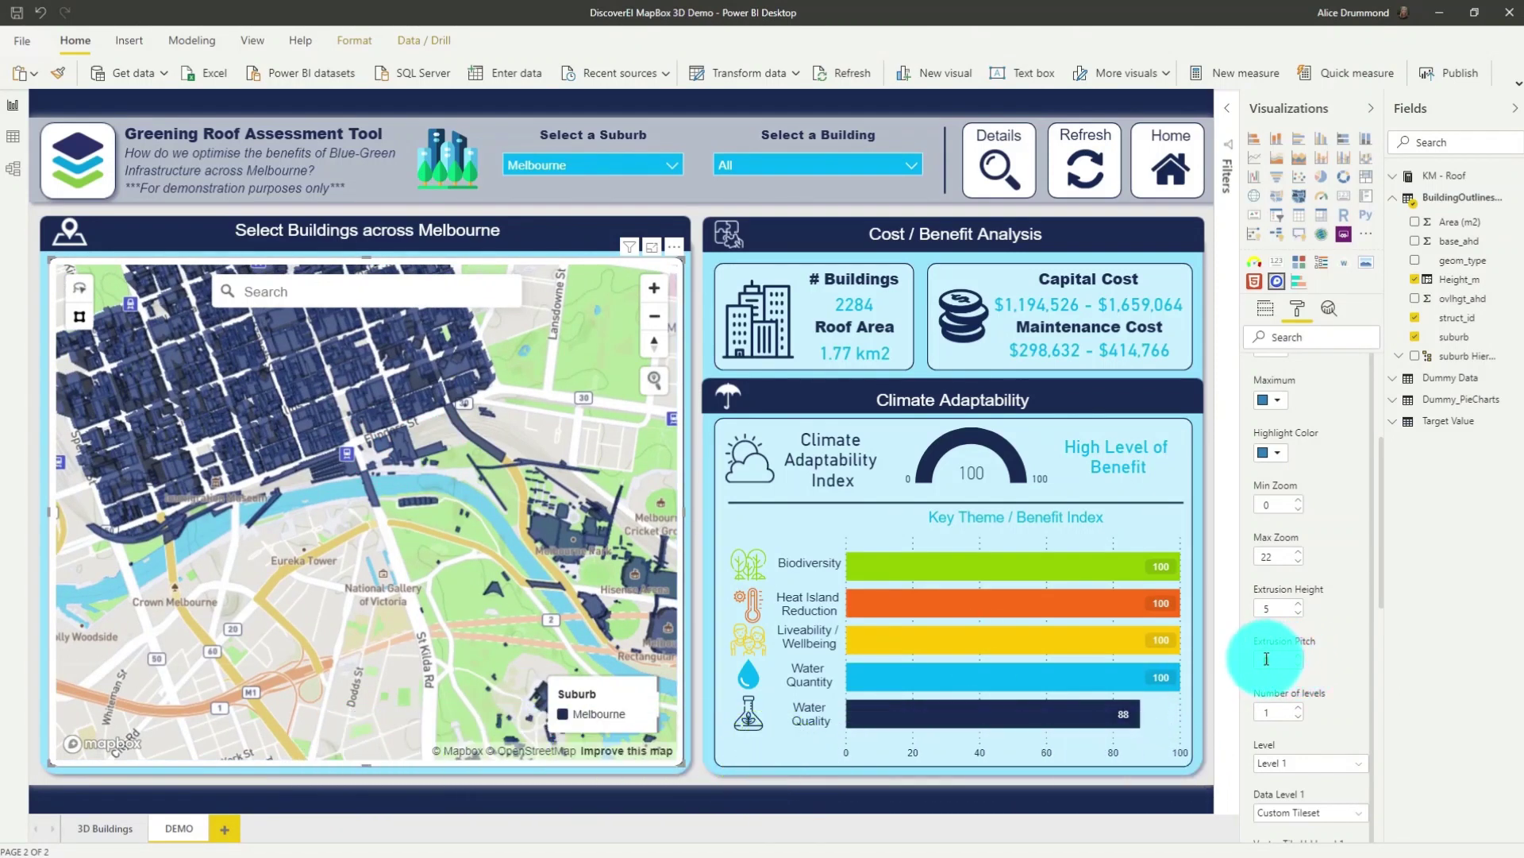
type("50")
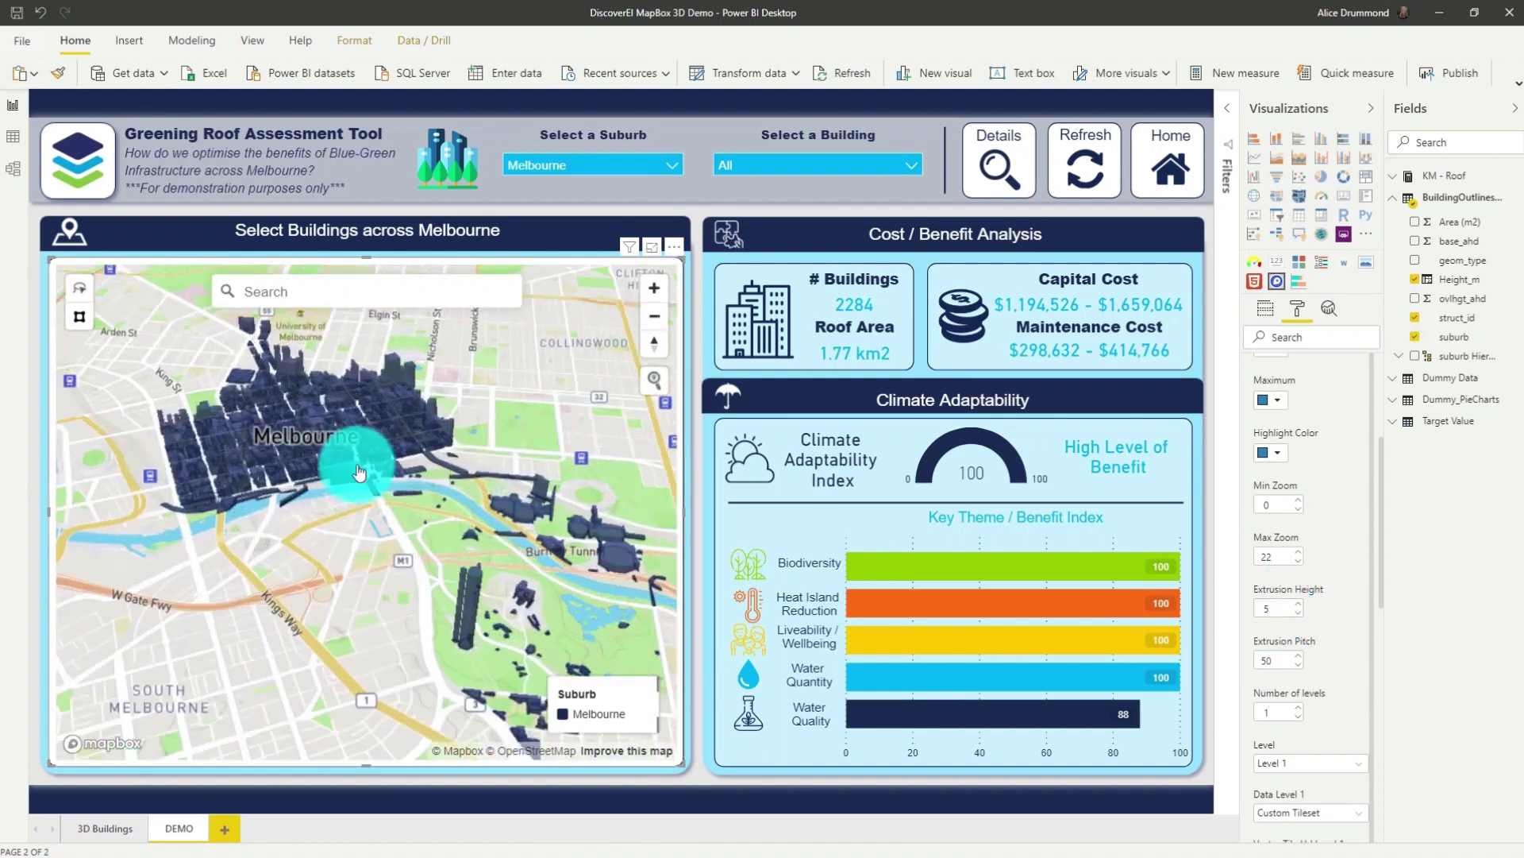
left_click_drag(470, 439, 489, 497)
left_click_drag(595, 520, 646, 442)
- Apply an Extrusion Height of 10 to the Melbourne buildings
left_click(1303, 326)
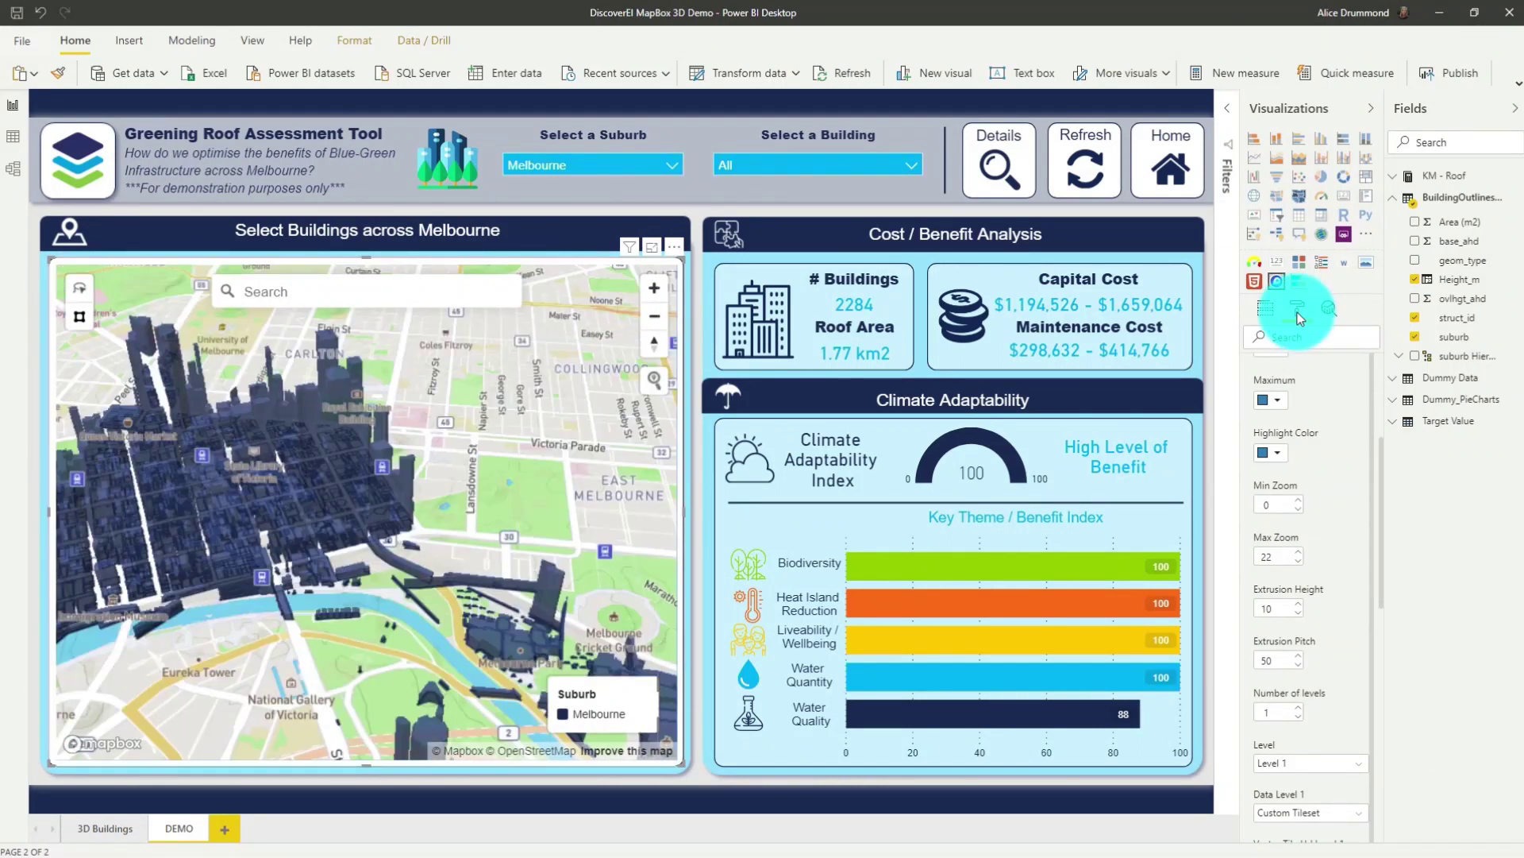
scroll(1317, 443, "up", 1)
scroll(1313, 445, "up", 4)
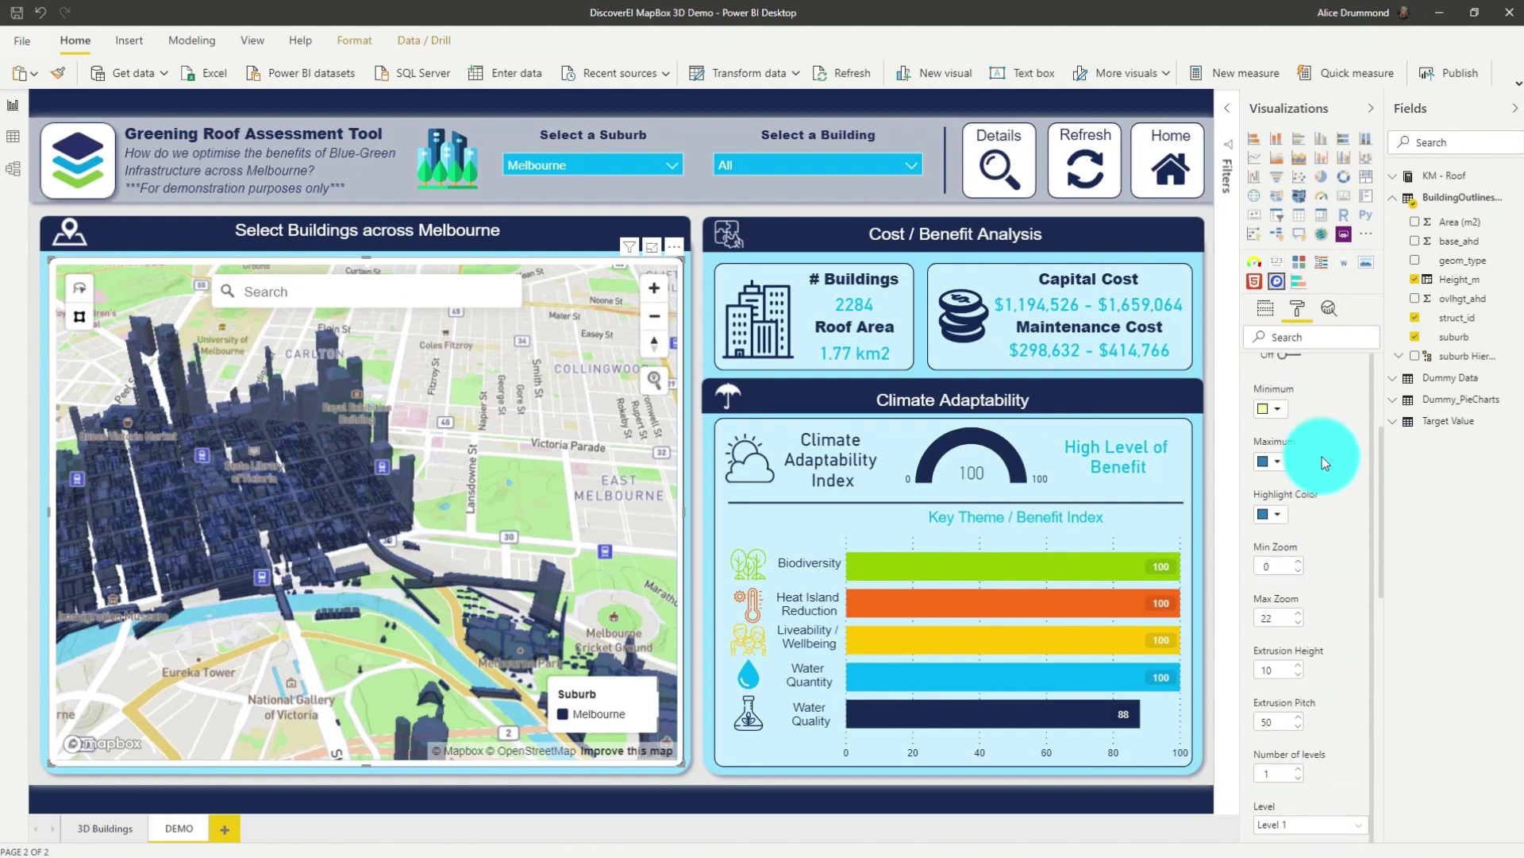
- Switch the Viz Settings map style to Satellite and frame the CBD towers
left_click(1285, 369)
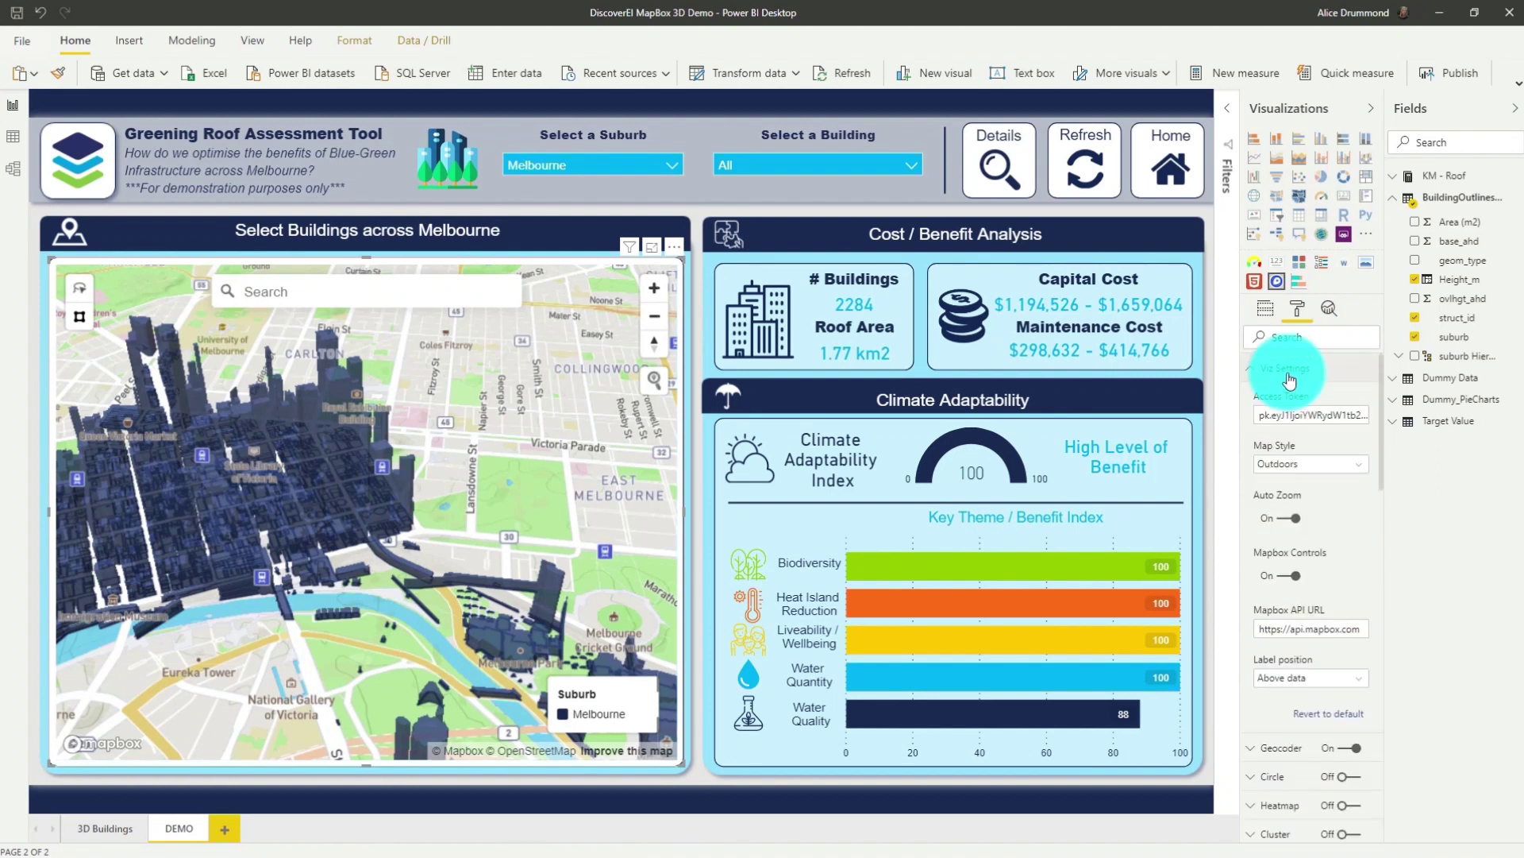
left_click(1288, 465)
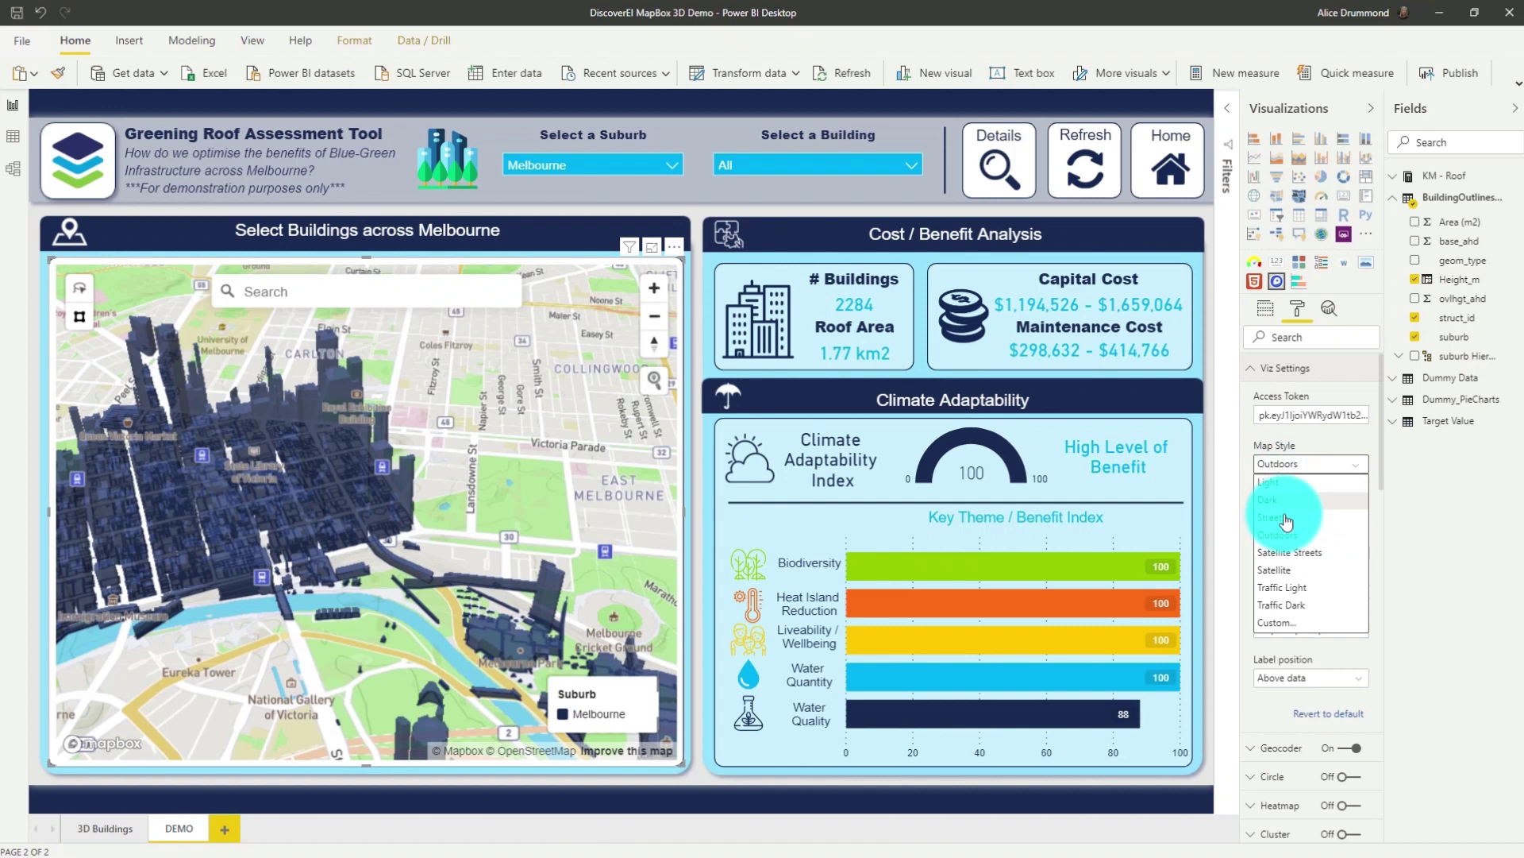
left_click(1290, 572)
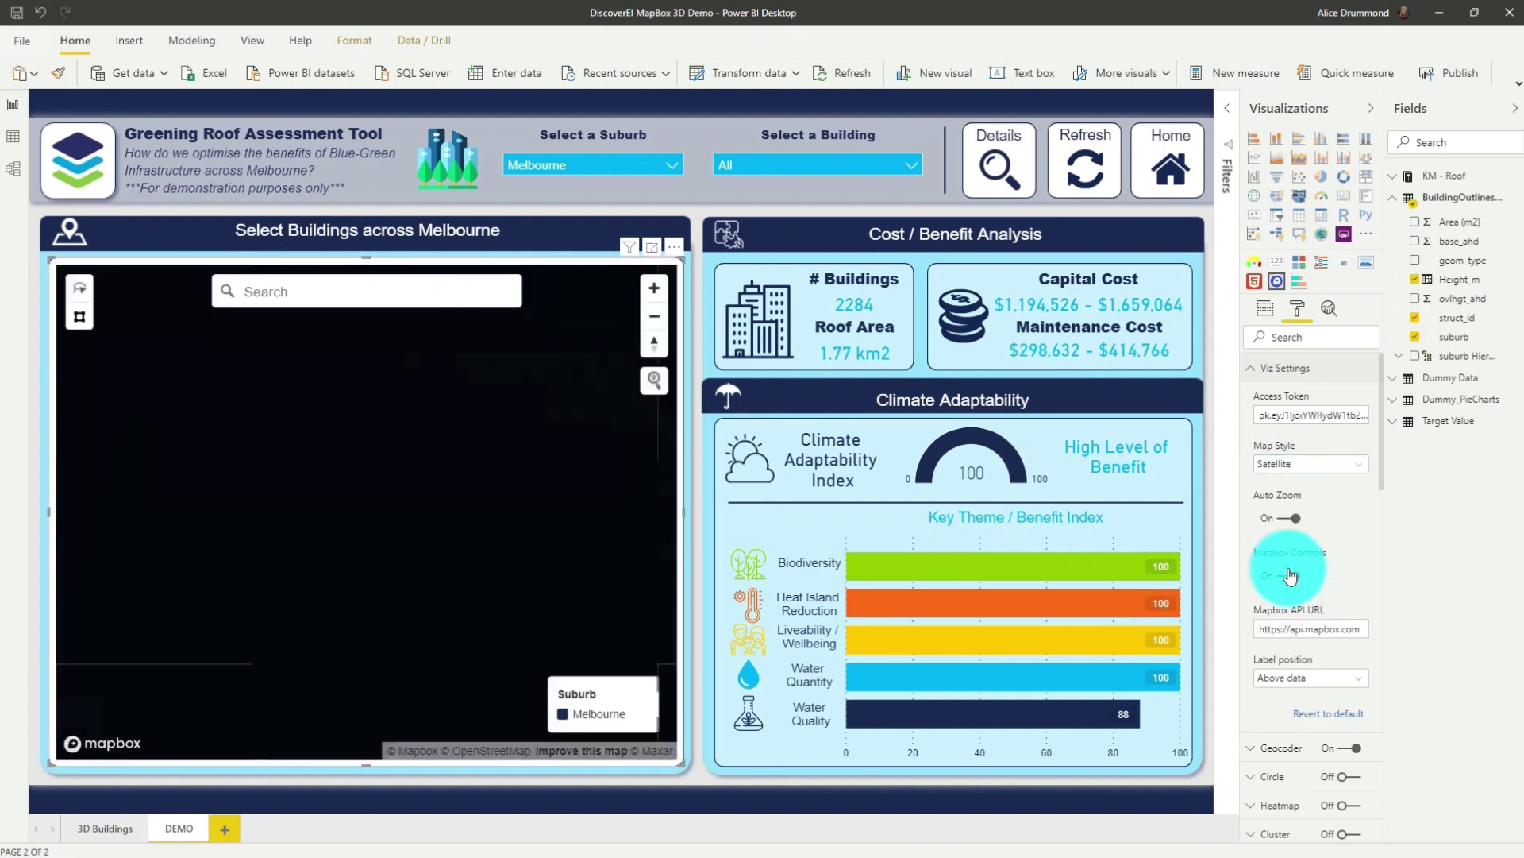
left_click(630, 474)
left_click(438, 454)
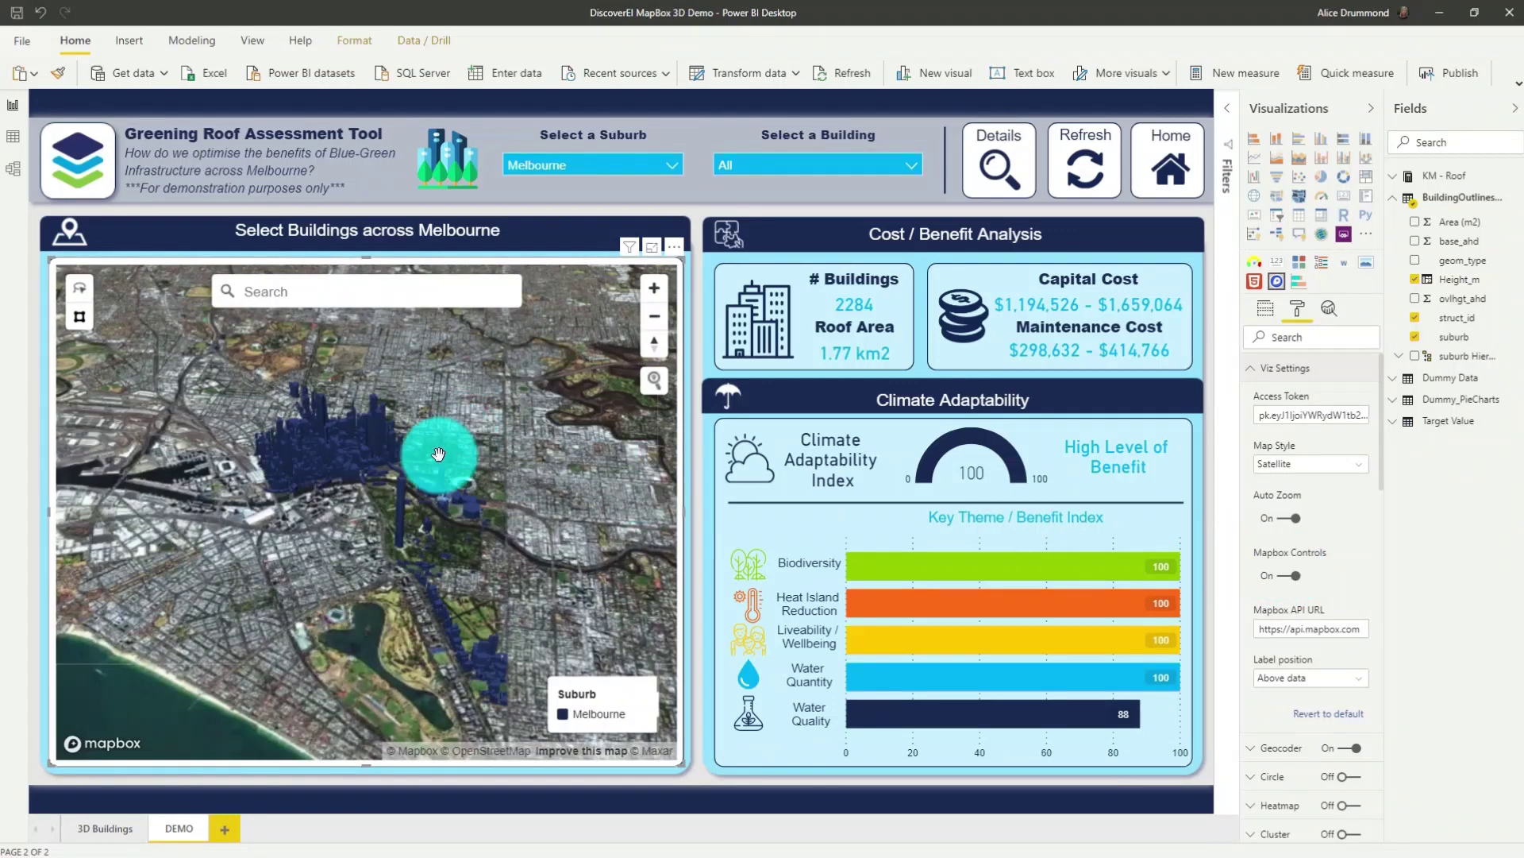
left_click_drag(415, 406, 582, 454)
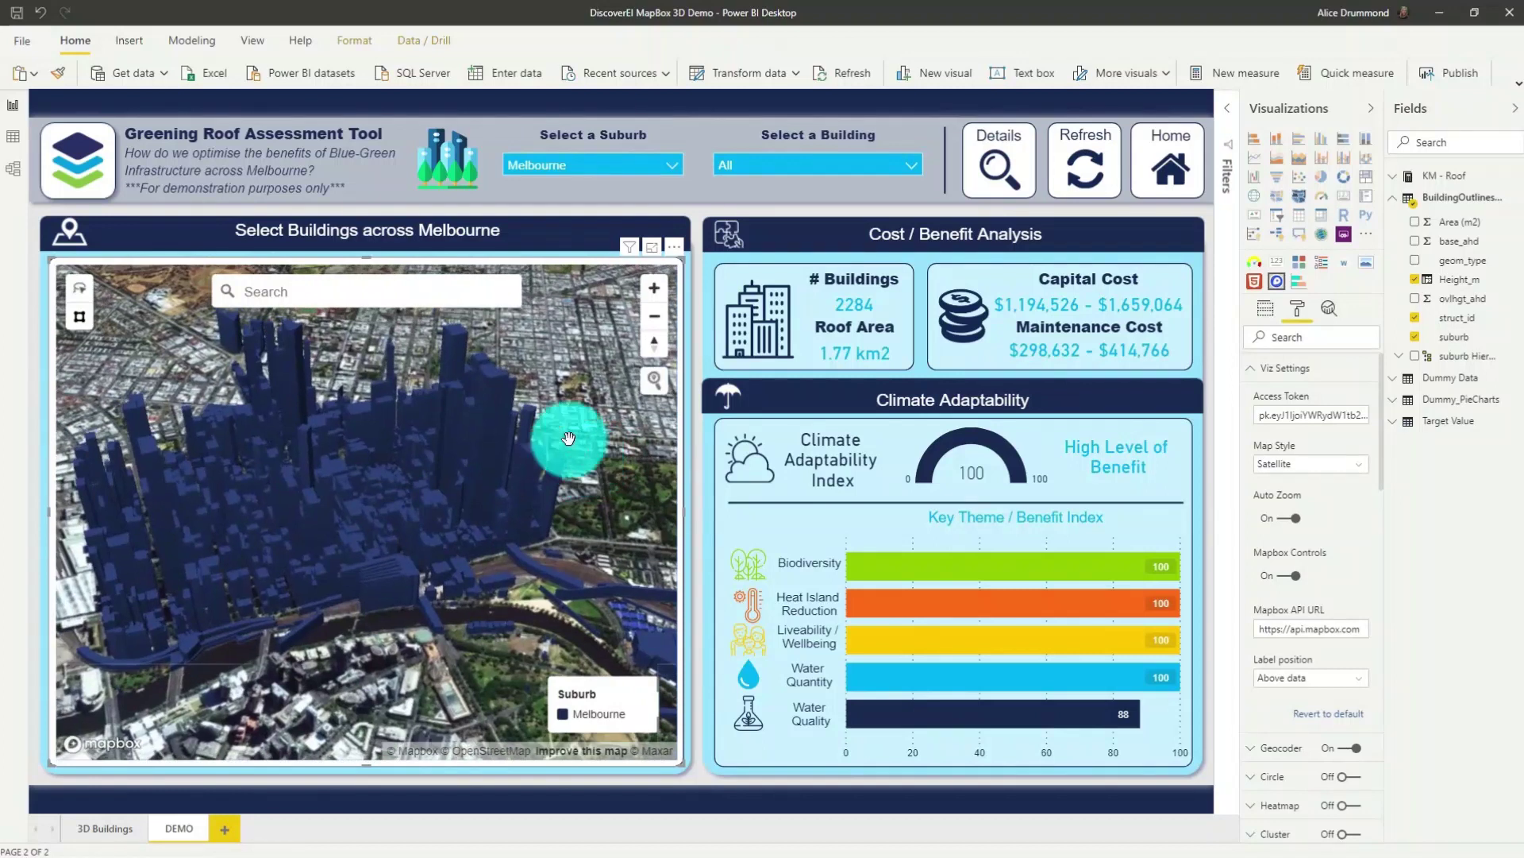
left_click(672, 164)
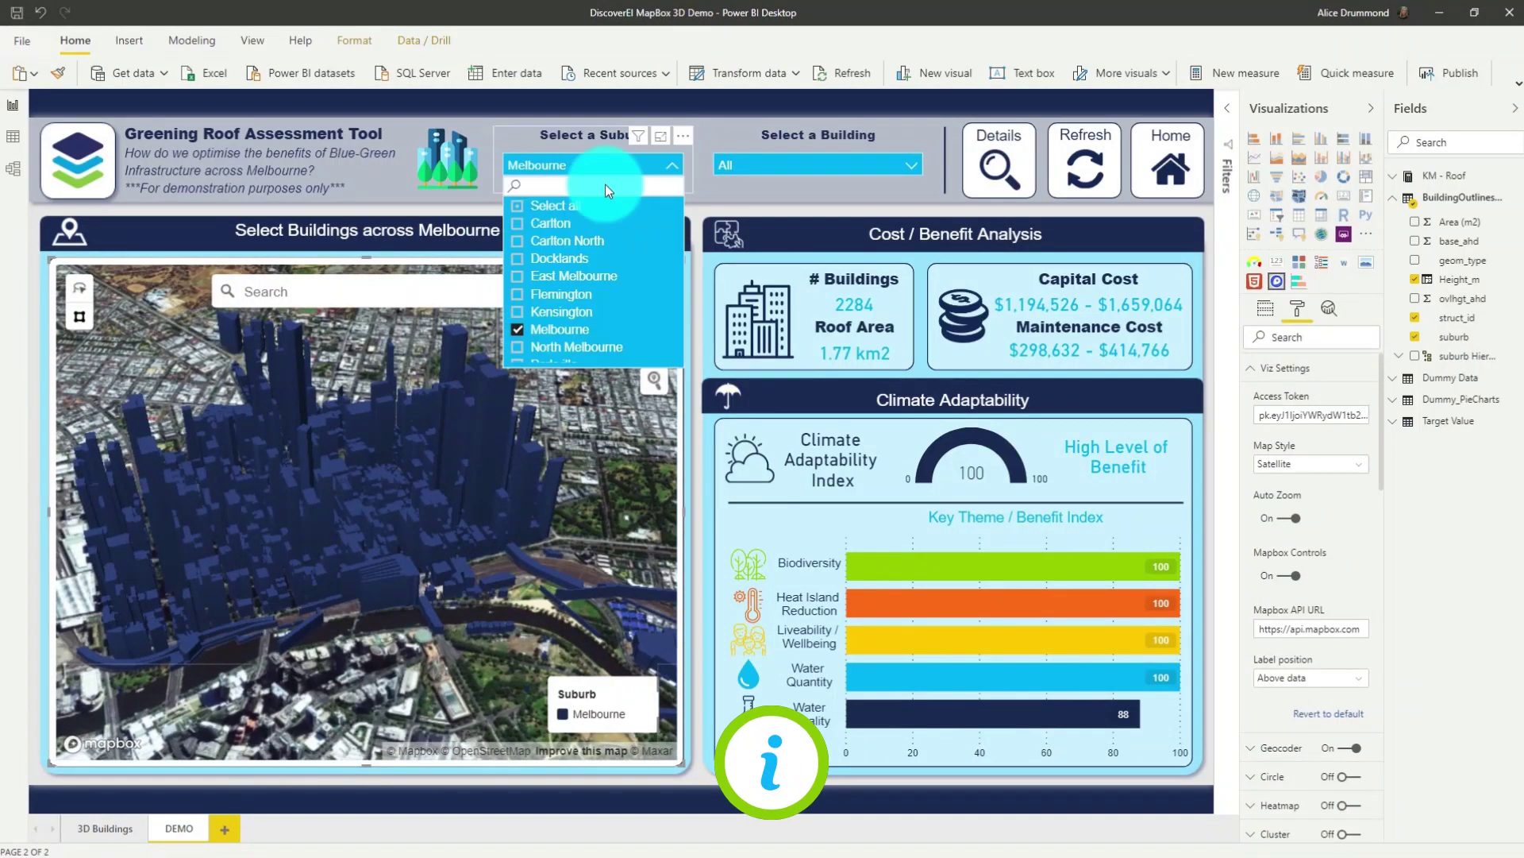
- Add East Melbourne and South Yarra to the Melbourne suburb filter, giving 4800 buildings and 2.44 km2
left_click(529, 277)
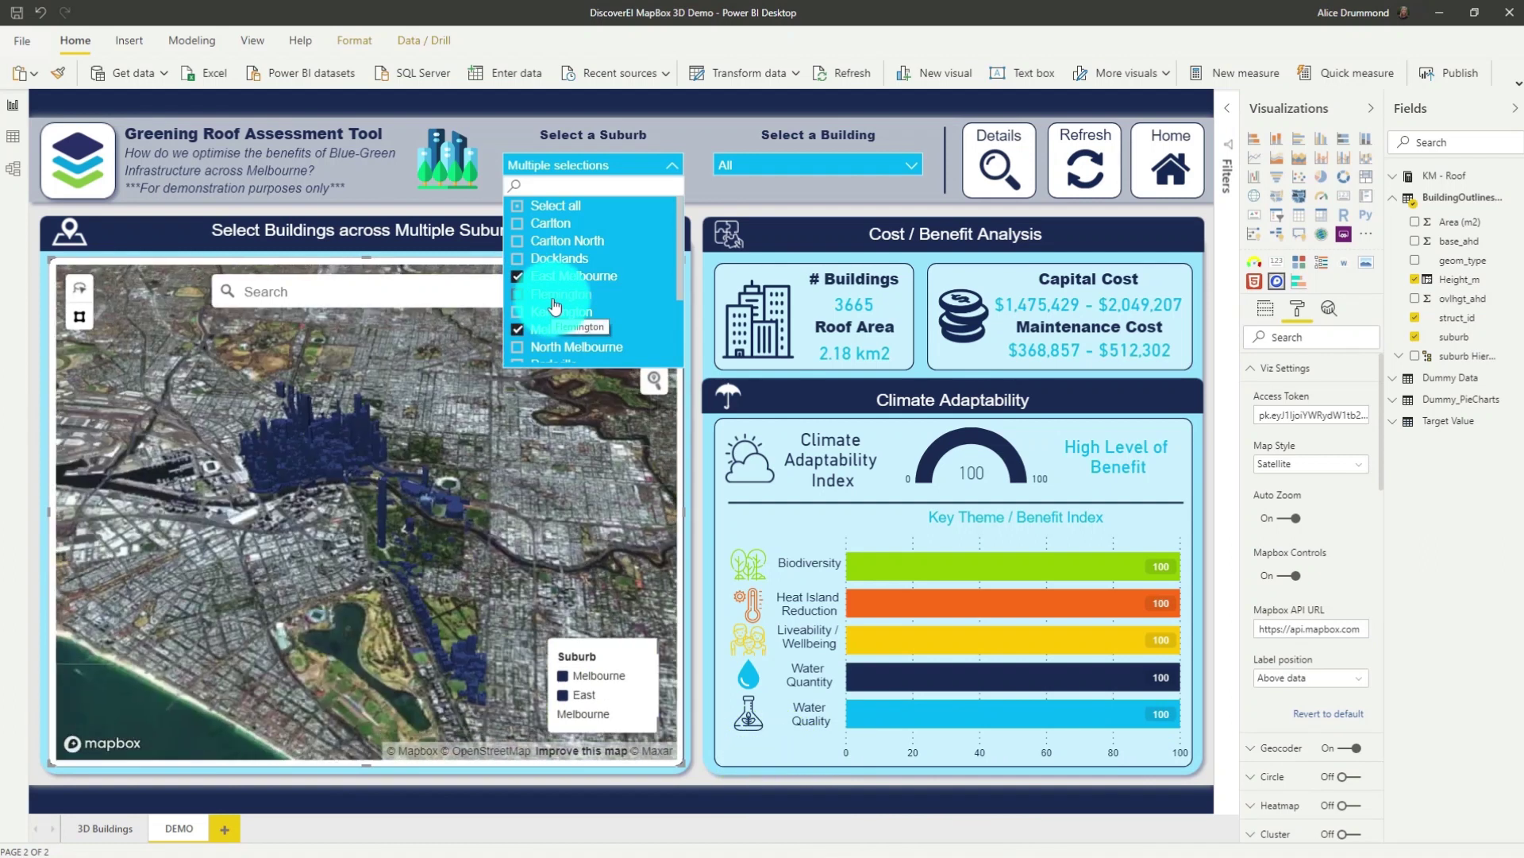
scroll(548, 313, "down", 2)
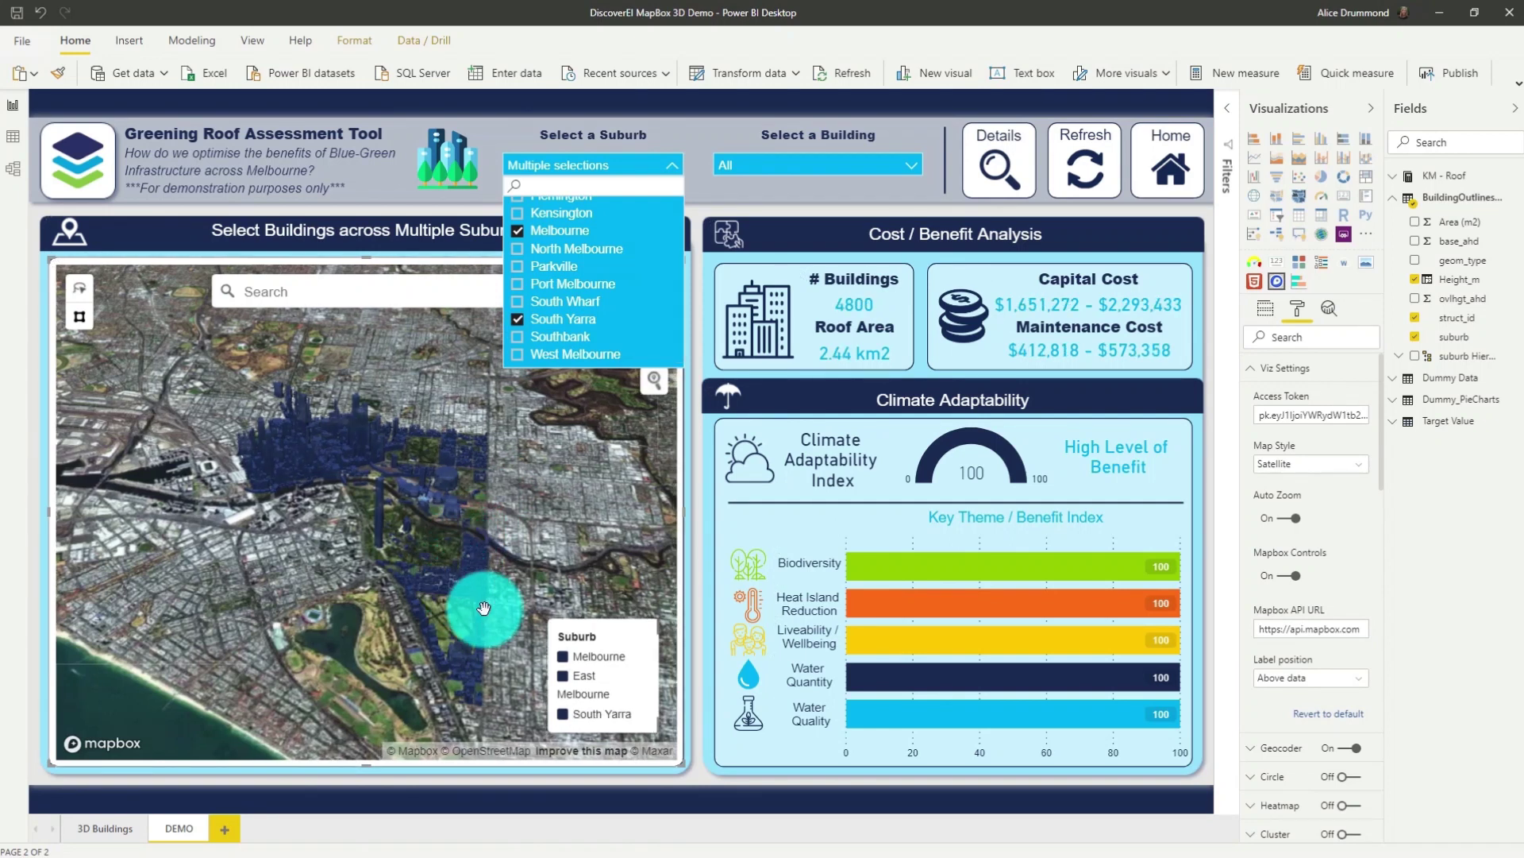
scroll(483, 608, "up", 5)
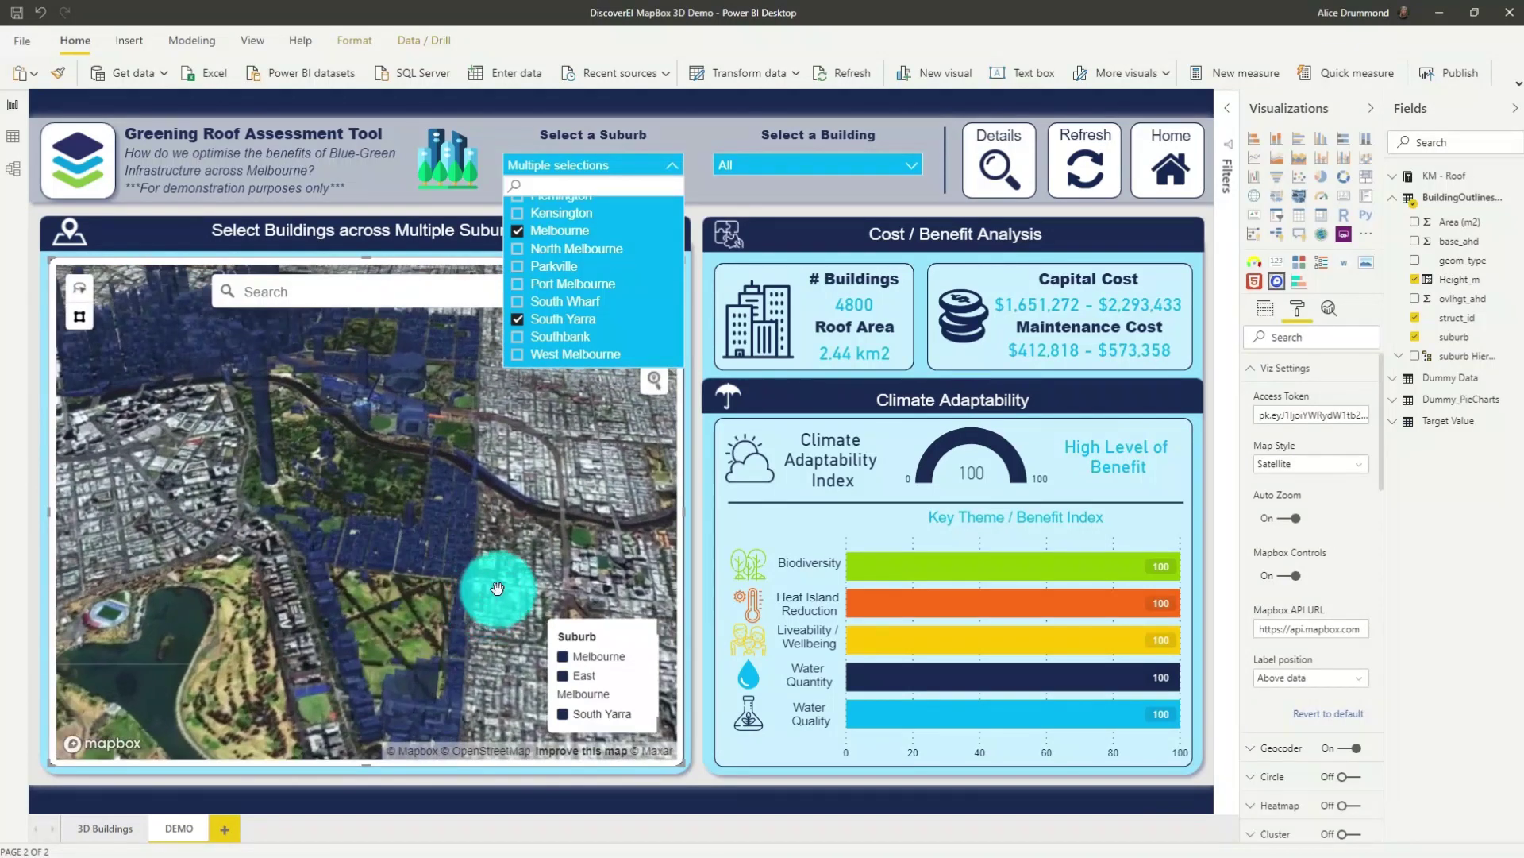
left_click(675, 165)
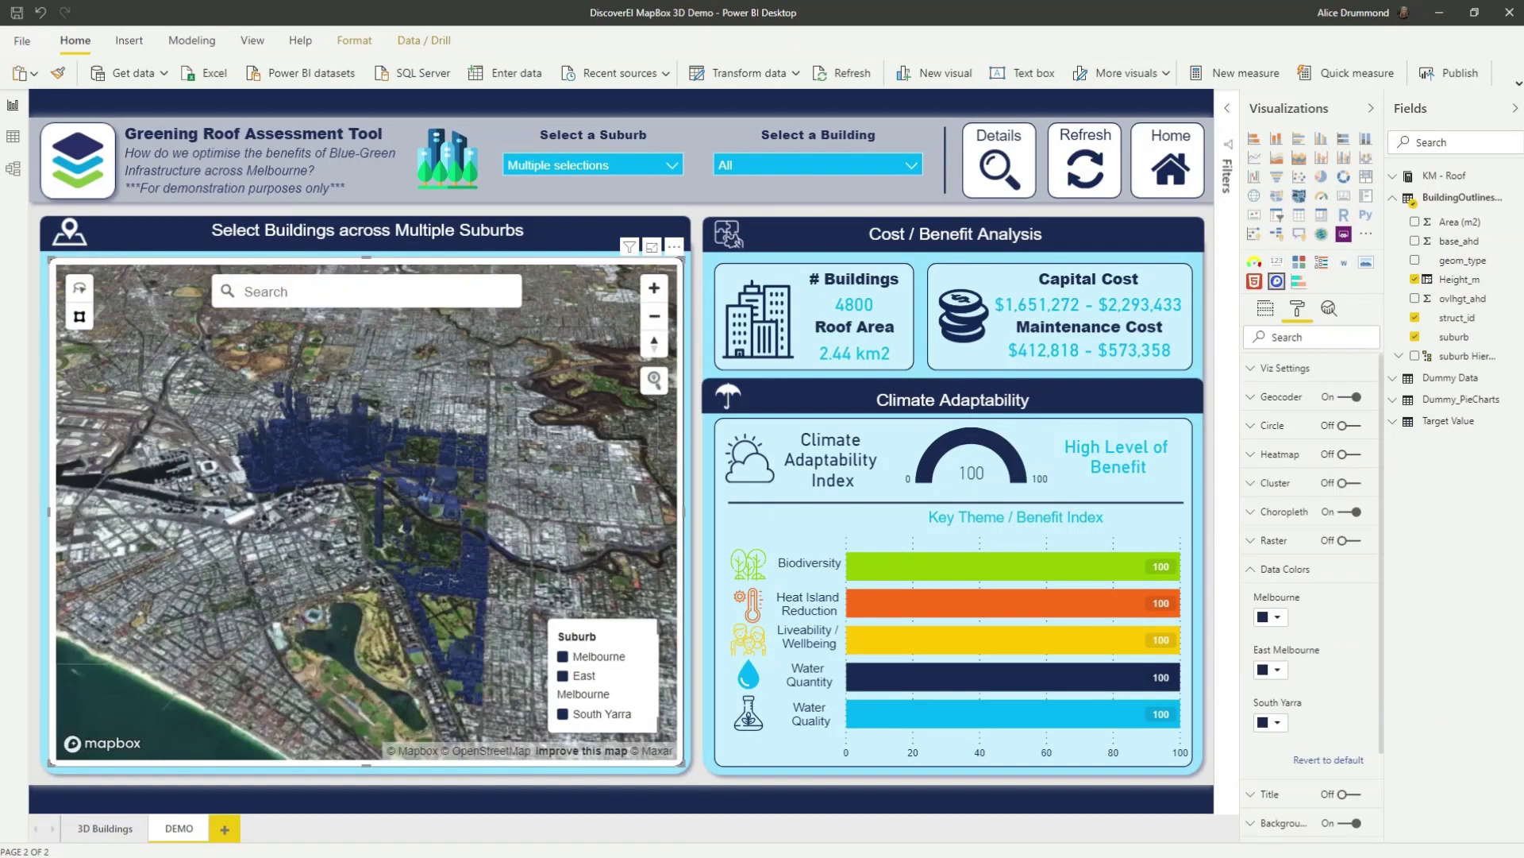
- Colour East Melbourne light blue and South Yarra lime green, then zoom toward the river and stadiums
left_click(1279, 677)
left_click(1283, 728)
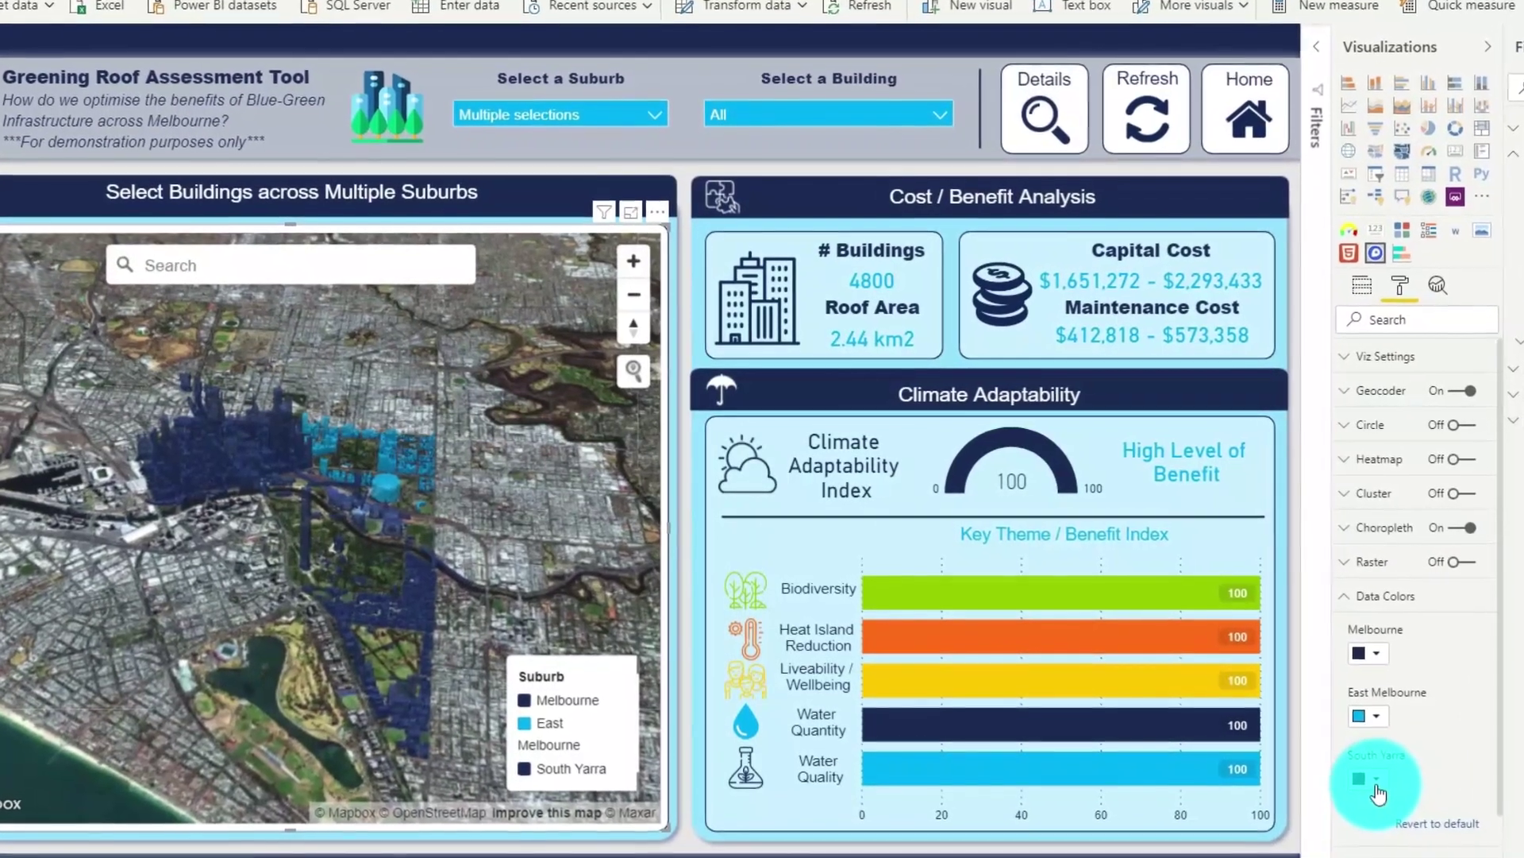
left_click(1376, 782)
left_click(1412, 602)
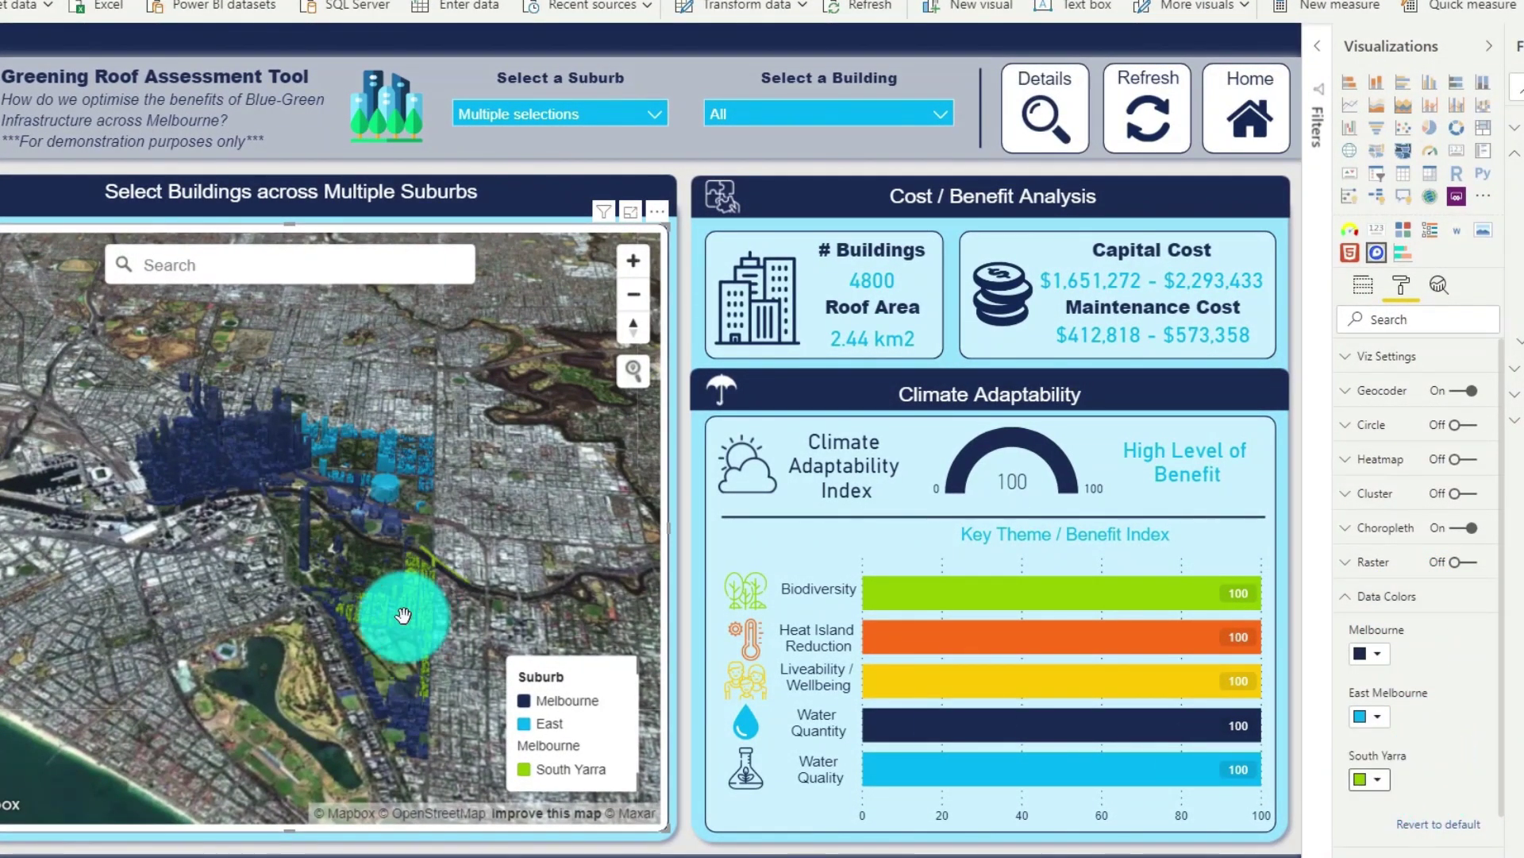
left_click_drag(347, 553, 446, 399)
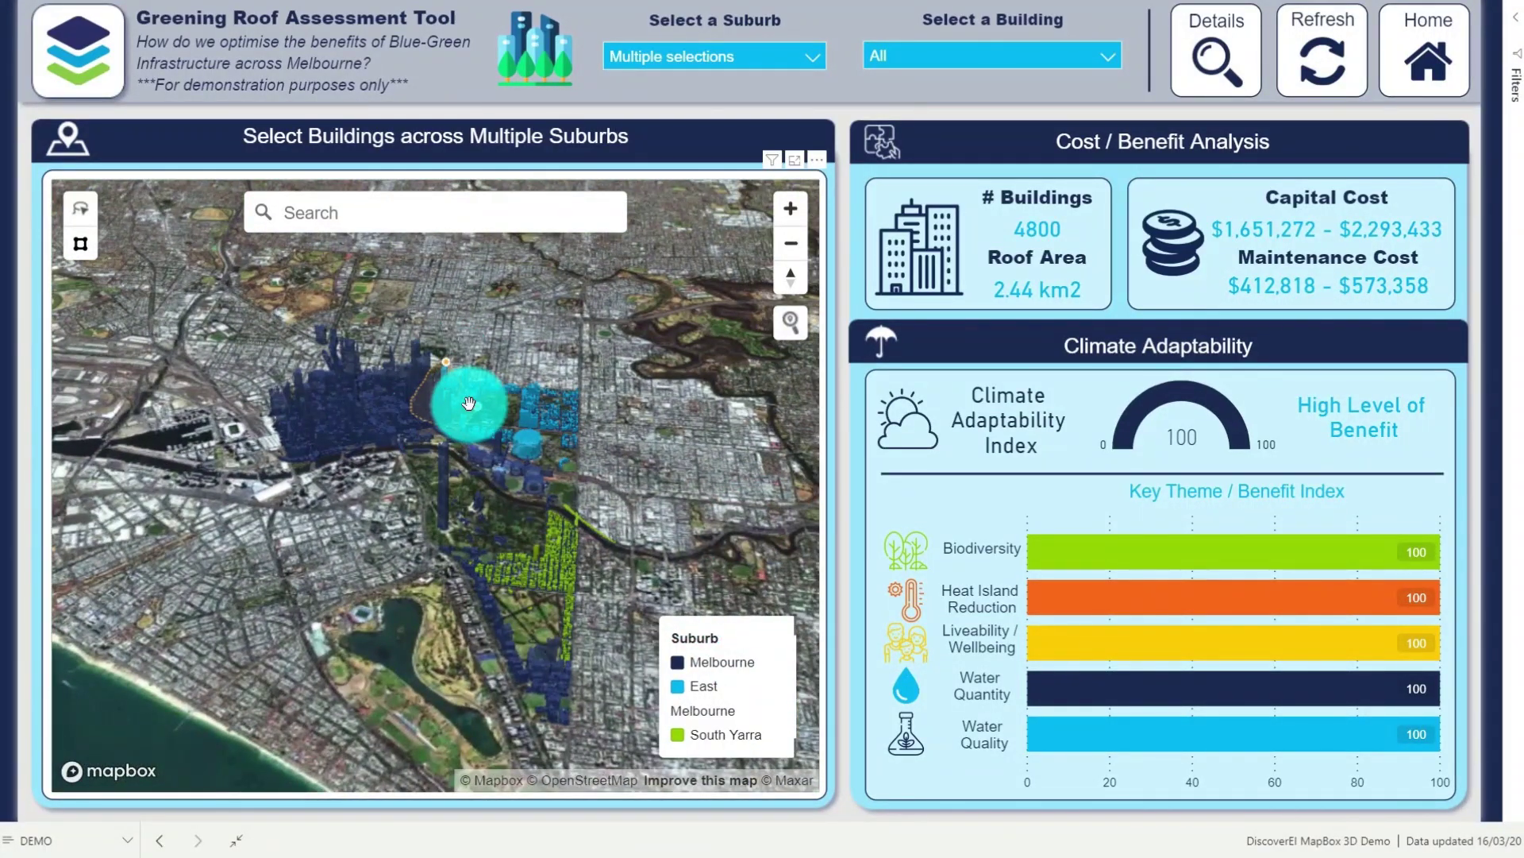
- Lasso a CBD building cluster (206 buildings, adaptability index 59) and rotate the 3D close-up
left_click_drag(472, 402, 470, 408)
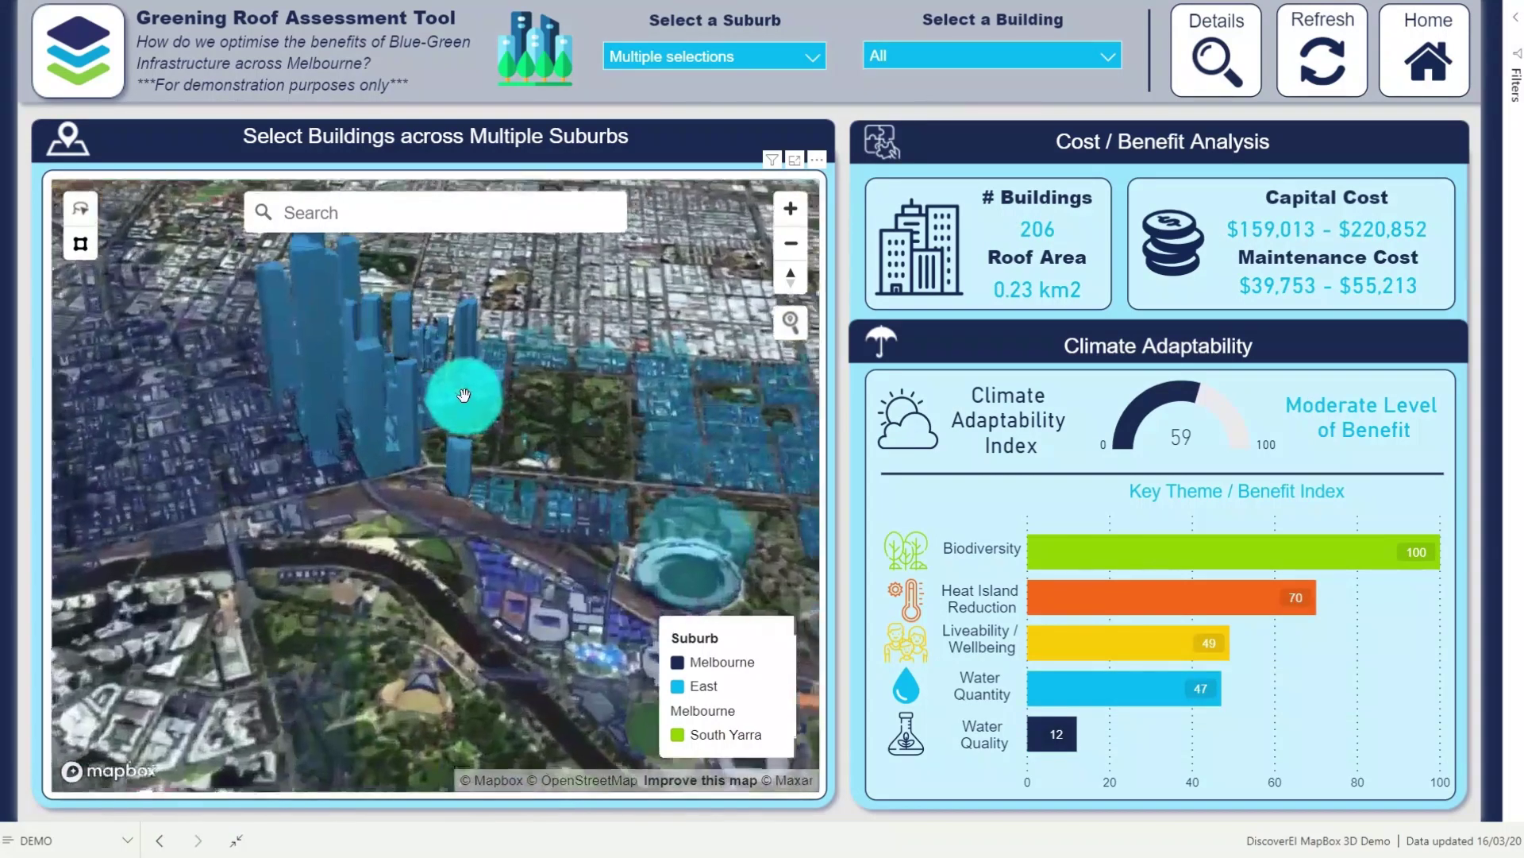
left_click_drag(565, 397, 432, 408)
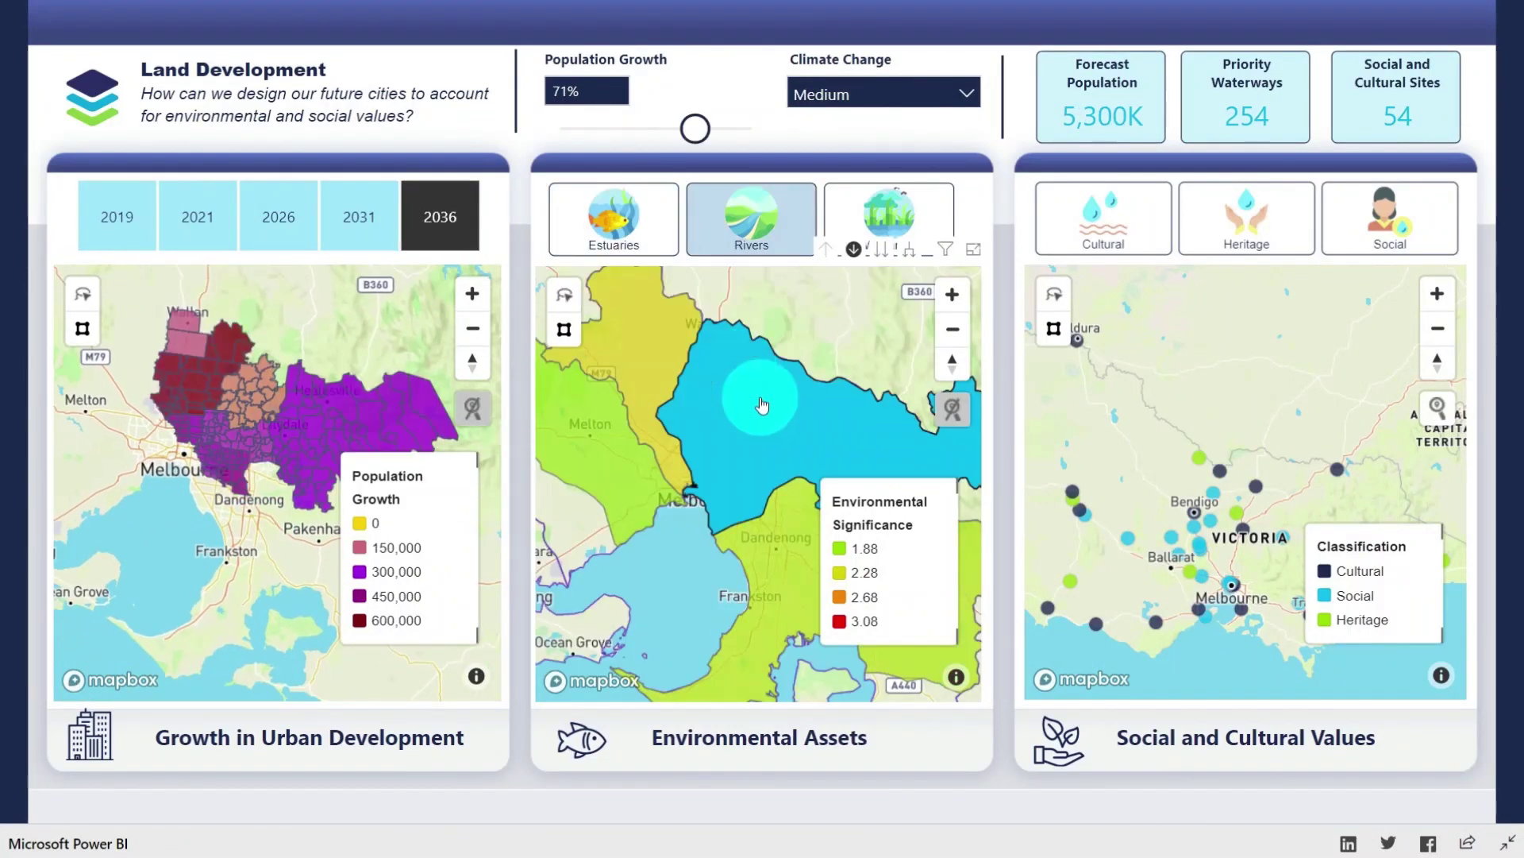
- Filter the waterway report to Eastern District, select north-west map regions, then clear that selection
left_click(843, 357)
scroll(849, 349, "up", 3)
scroll(707, 497, "up", 2)
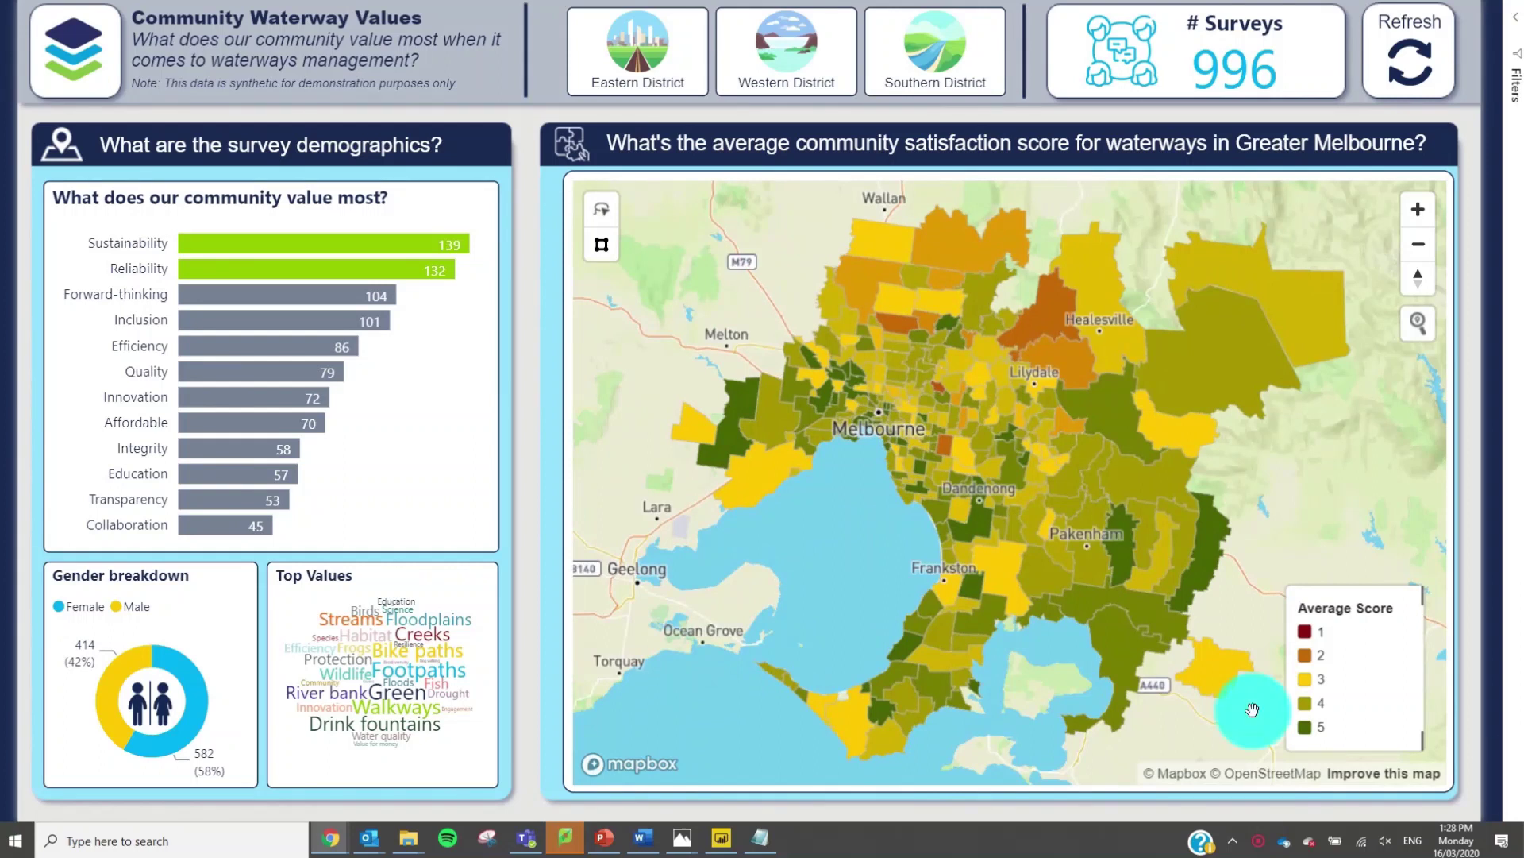
left_click(662, 83)
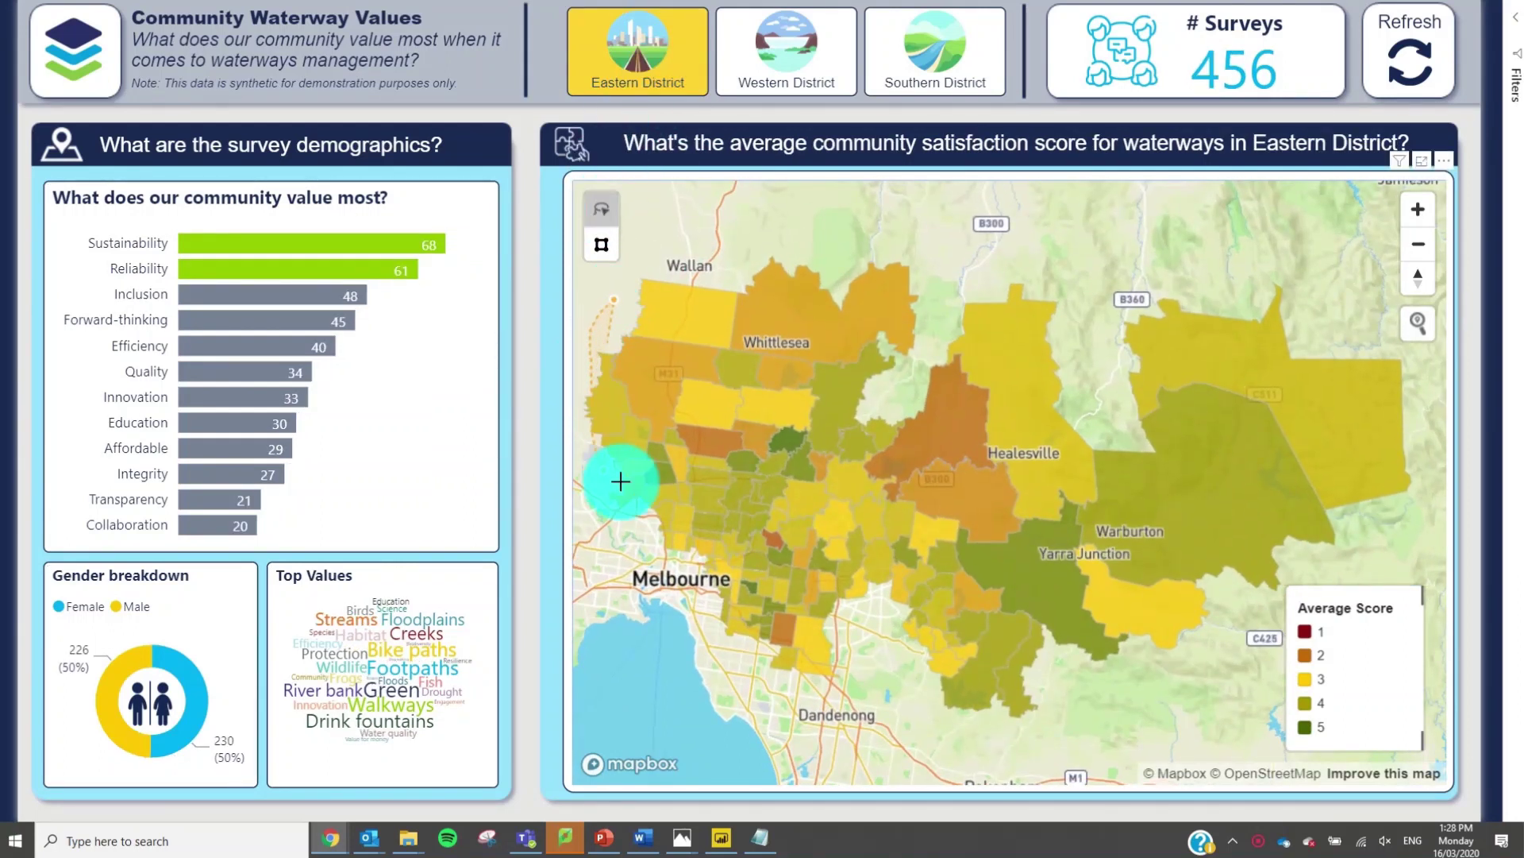
left_click_drag(775, 231, 612, 554)
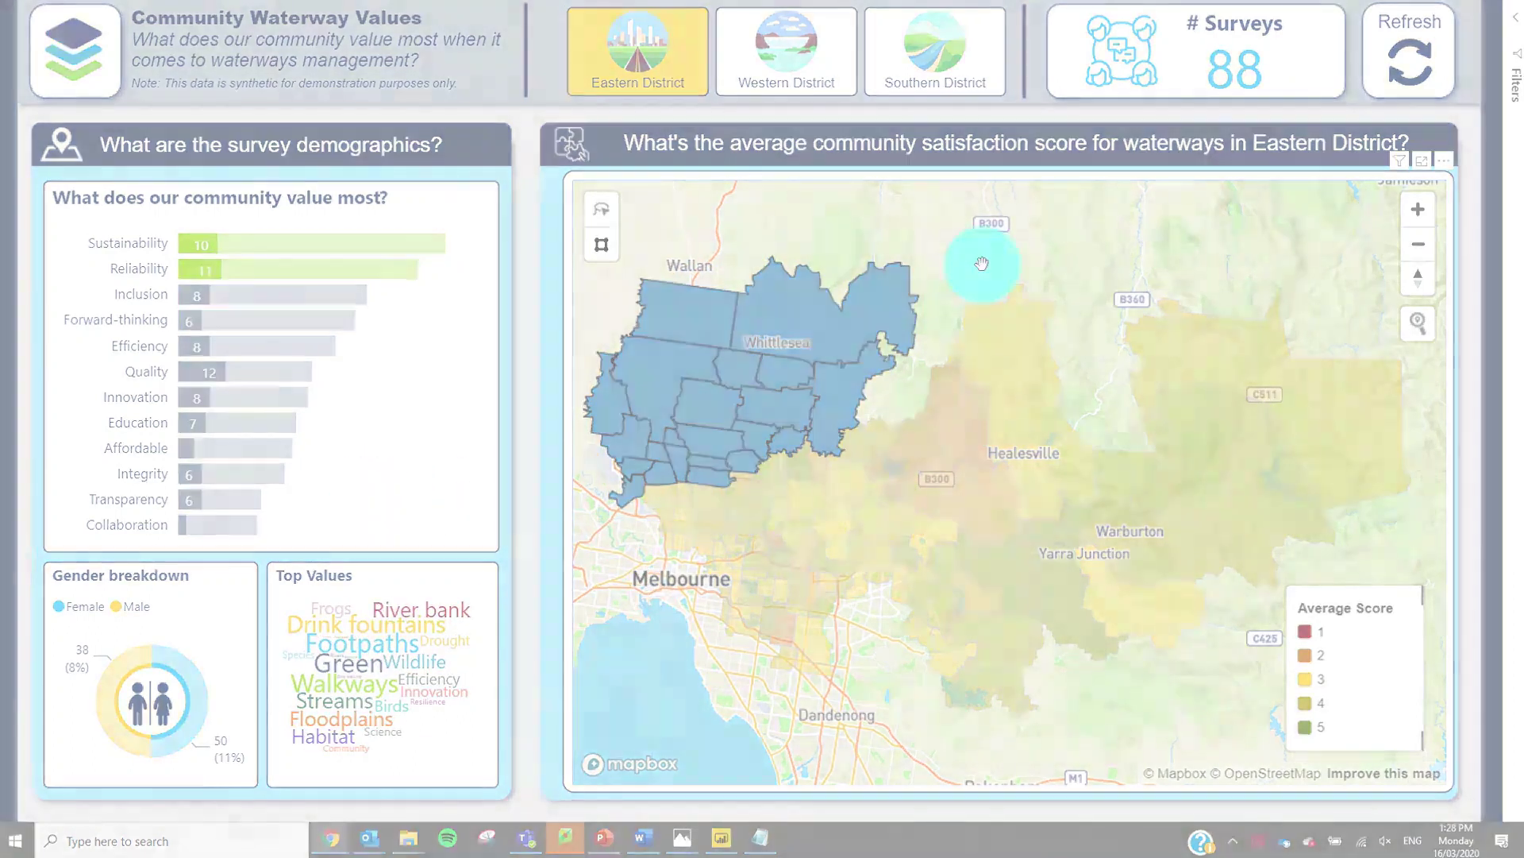
left_click(983, 266)
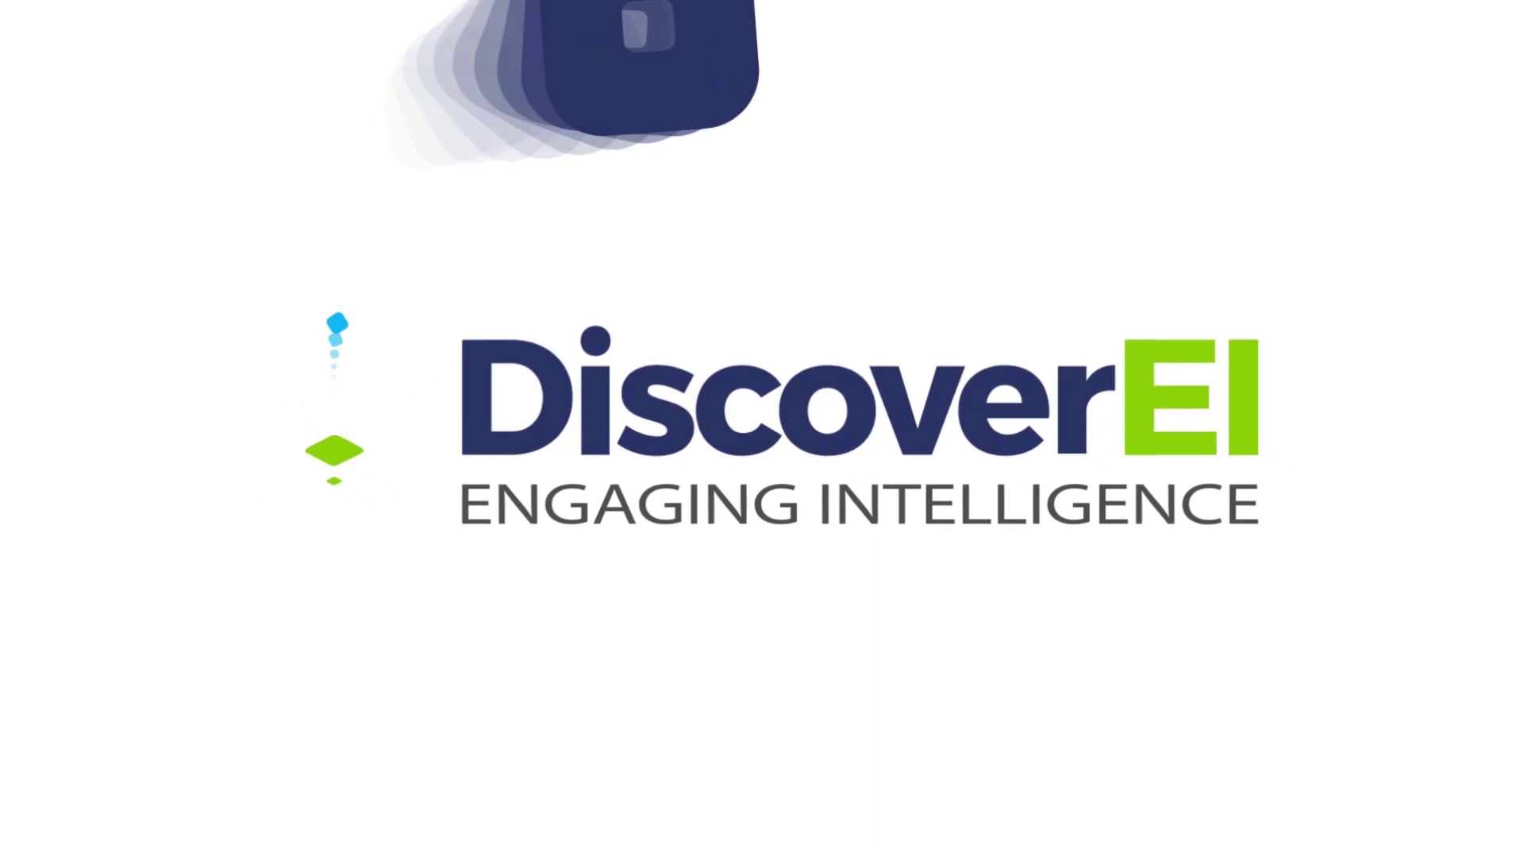